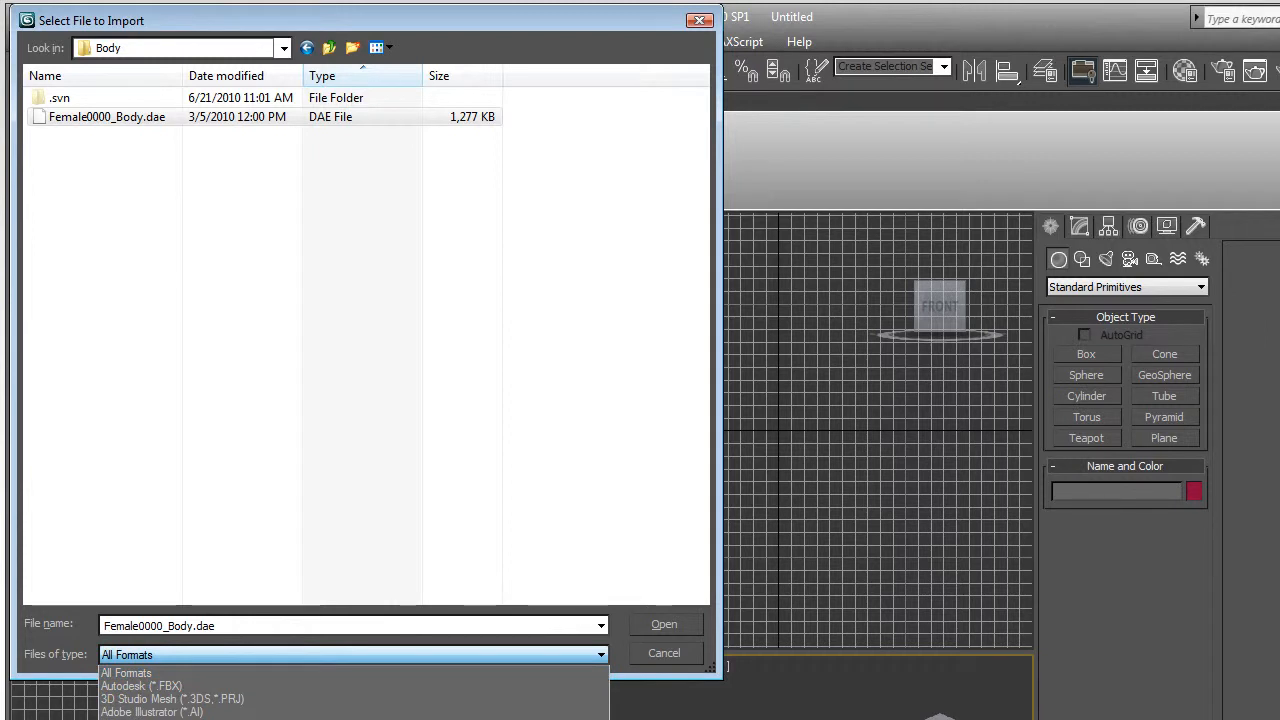
- Import Female0000_Body.dae from the Body folder using the COLLADA NextGen (*.DAE) format
click(156, 719)
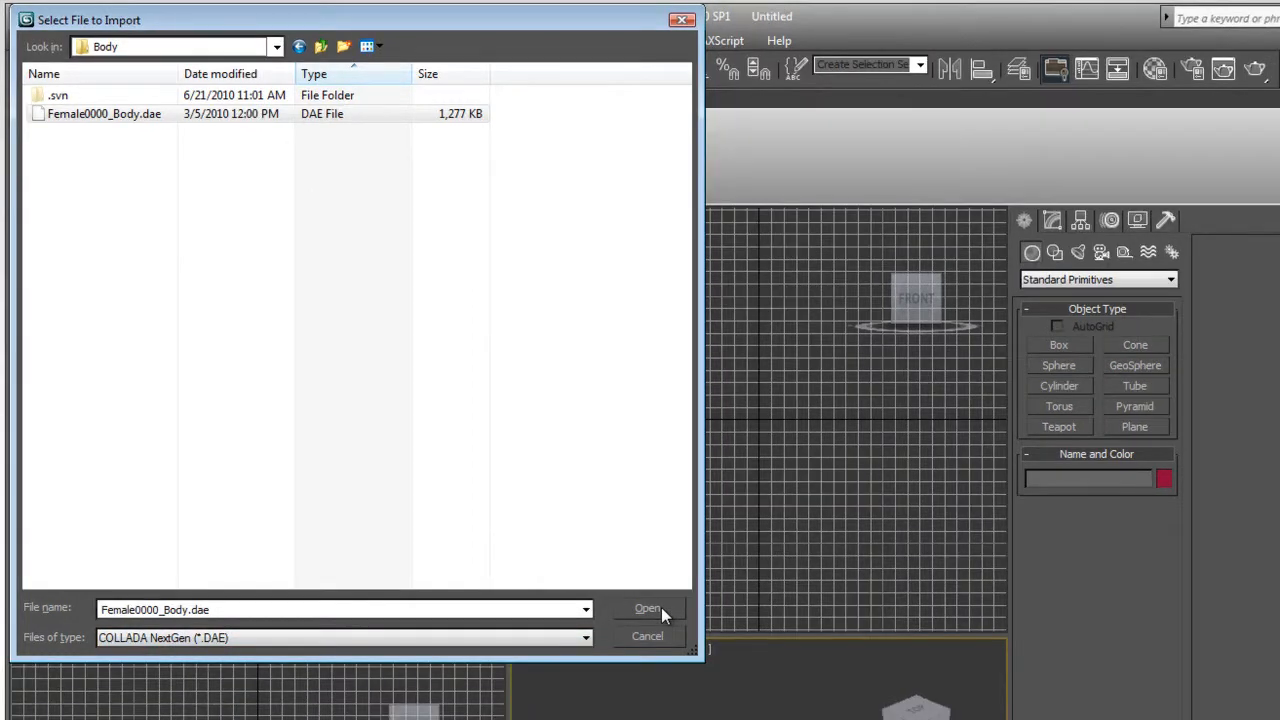
click(661, 607)
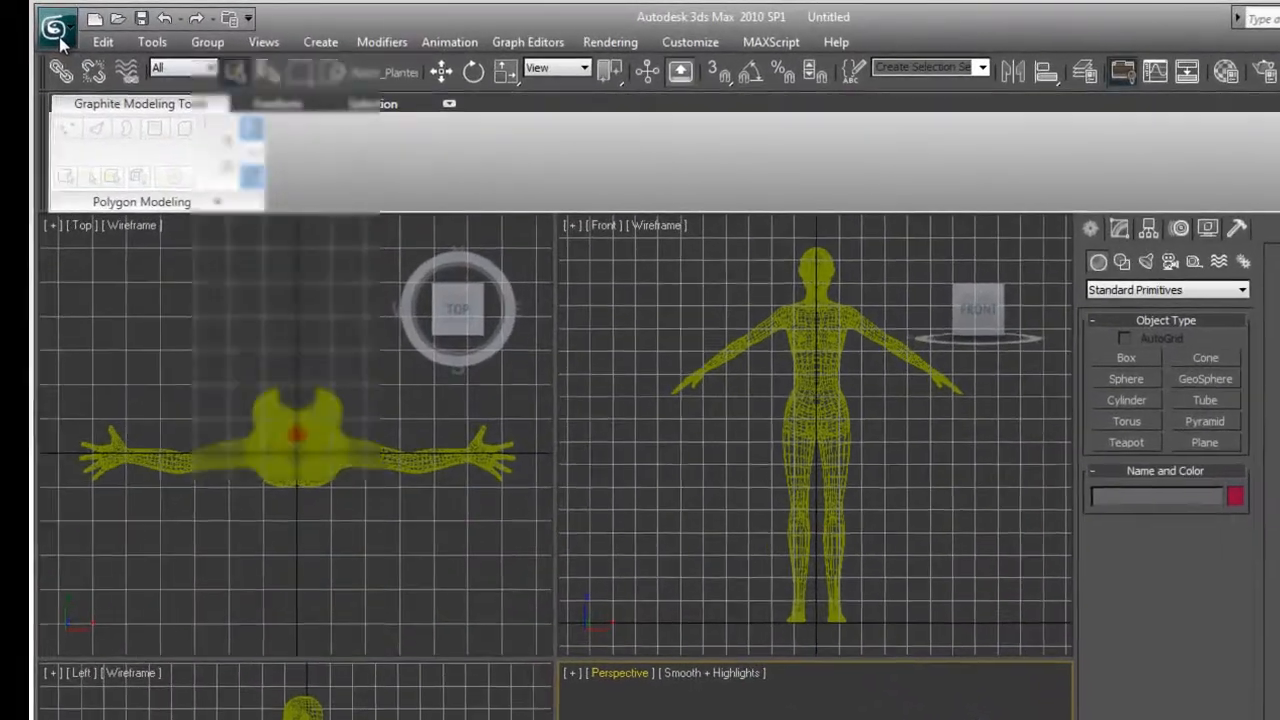
- Import FullBodySuits.dae from the Female00 Assets\Cloth\FullBodySuits folder as a COLLADA NextGen file
click(175, 16)
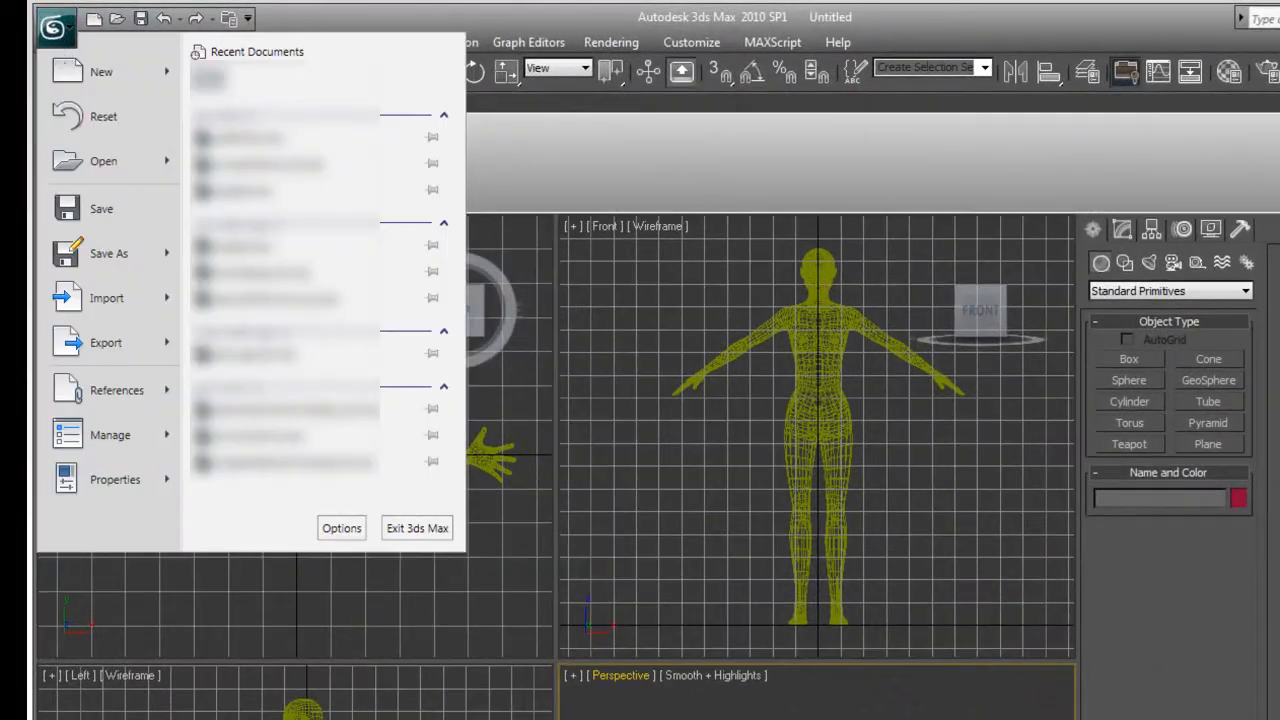
click(100, 302)
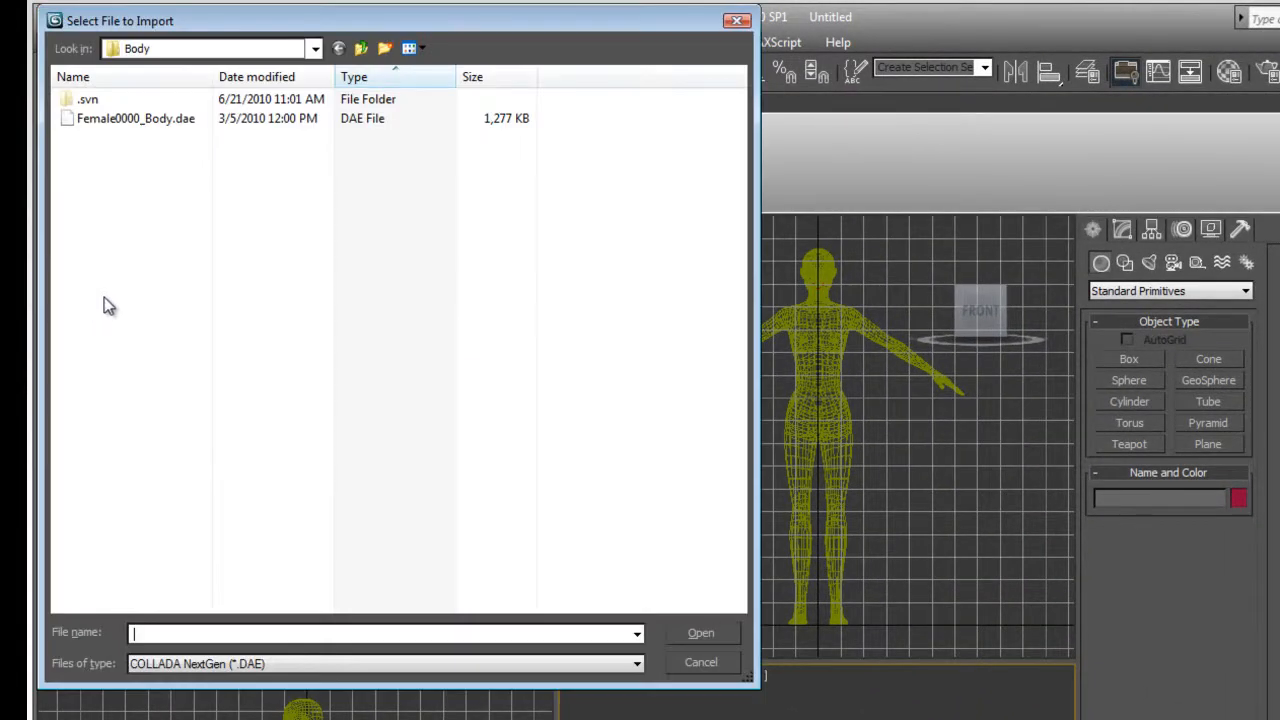
click(362, 50)
click(362, 50)
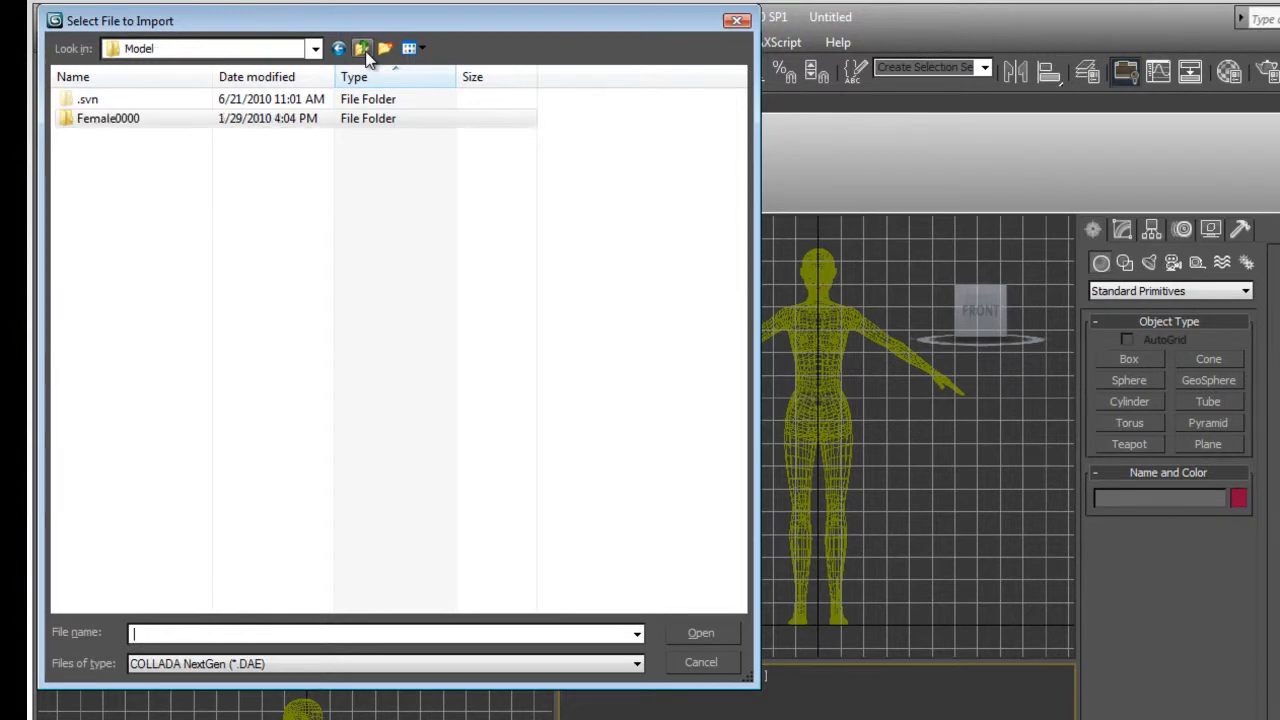
click(362, 50)
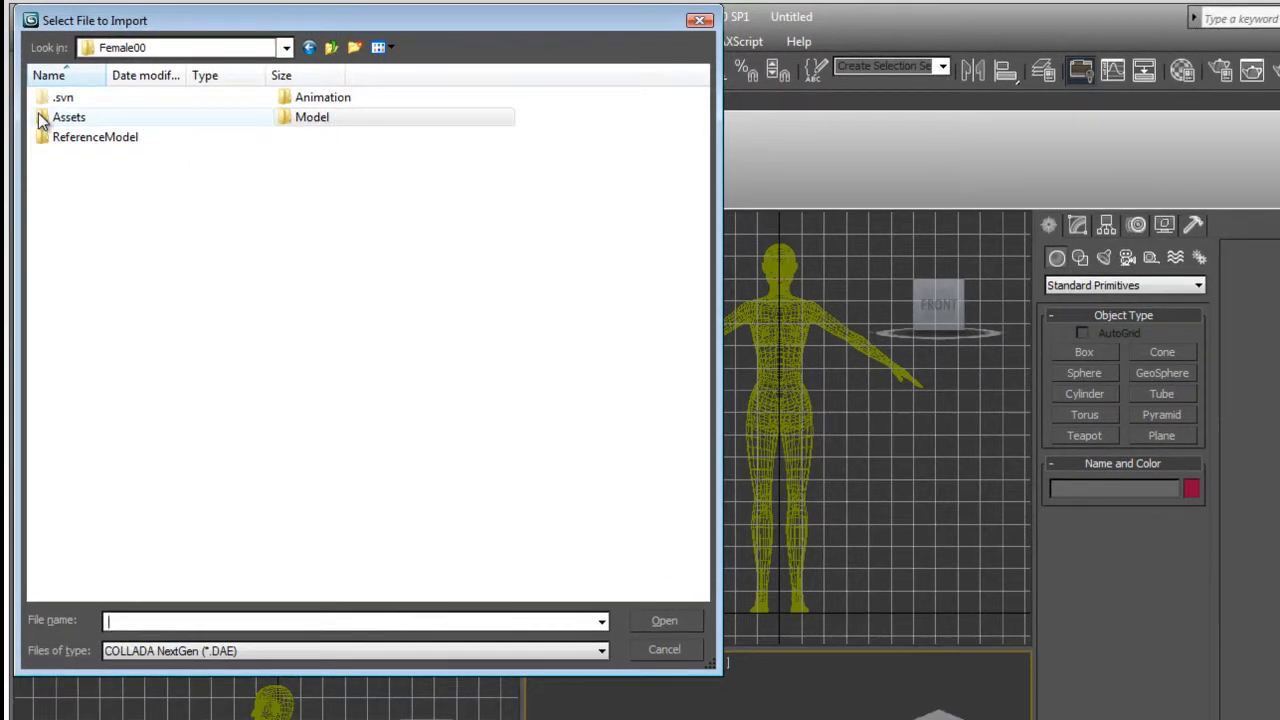
double_click(43, 119)
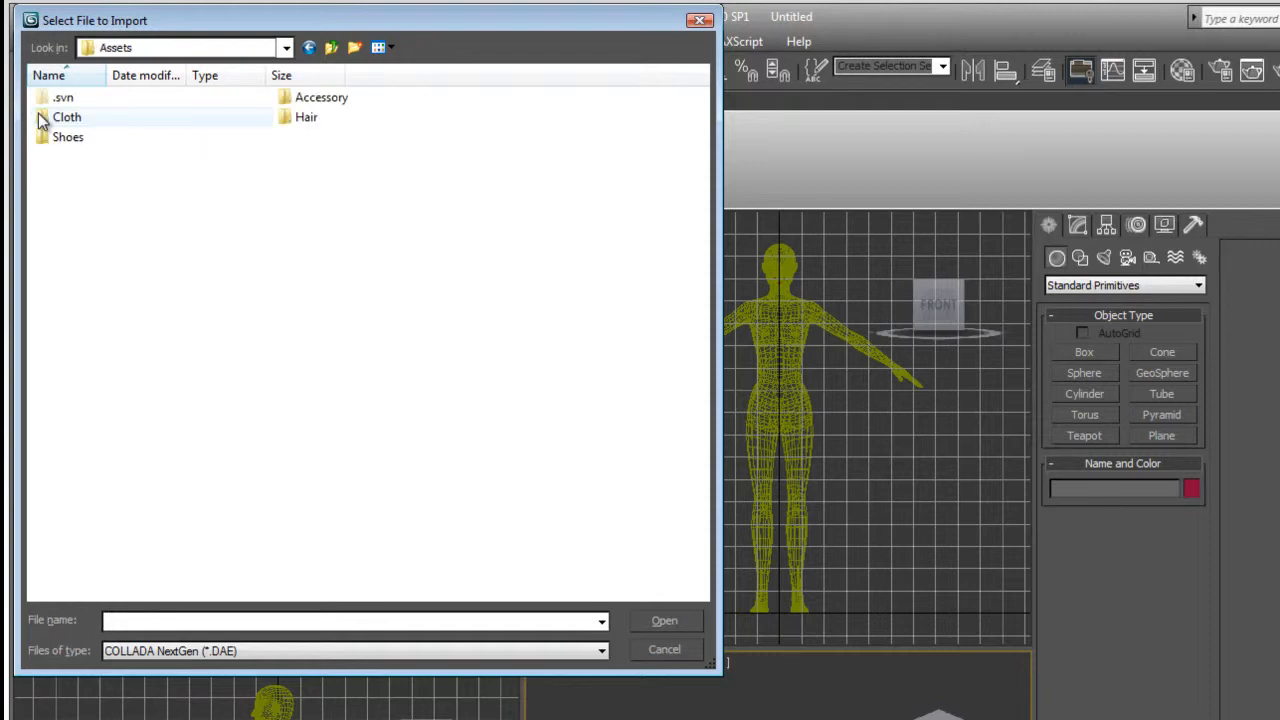
double_click(43, 117)
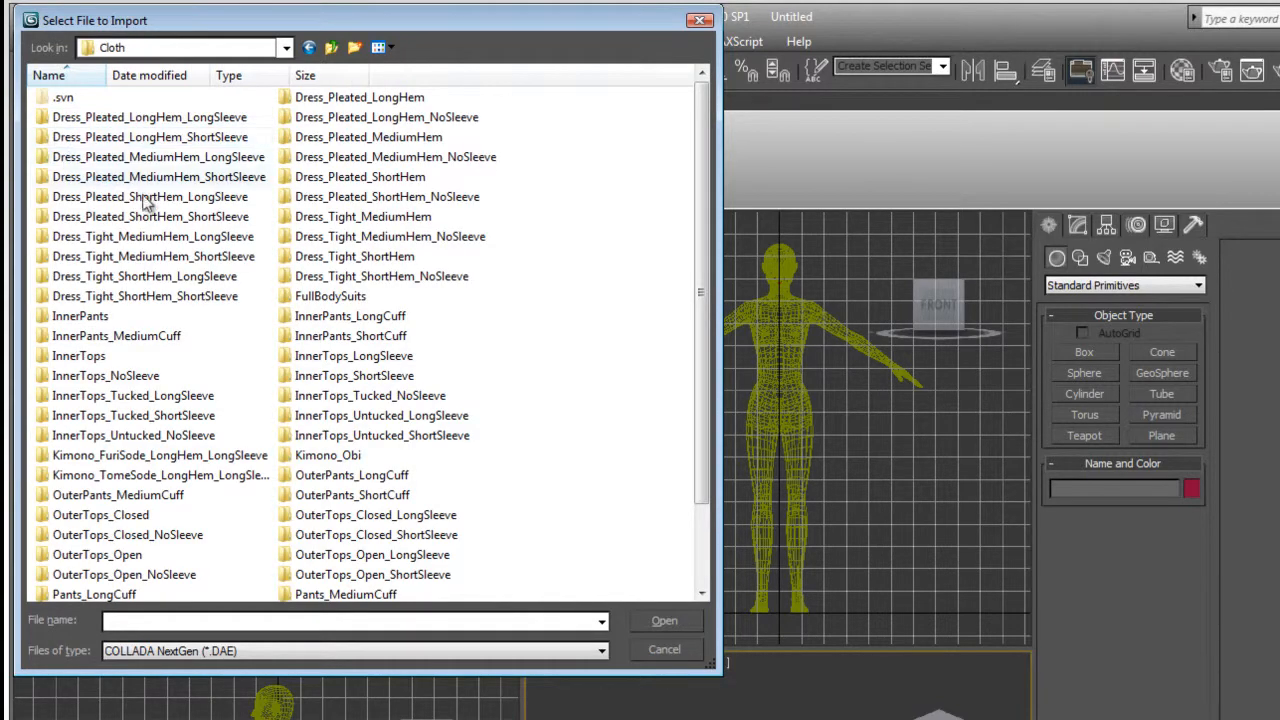
double_click(290, 297)
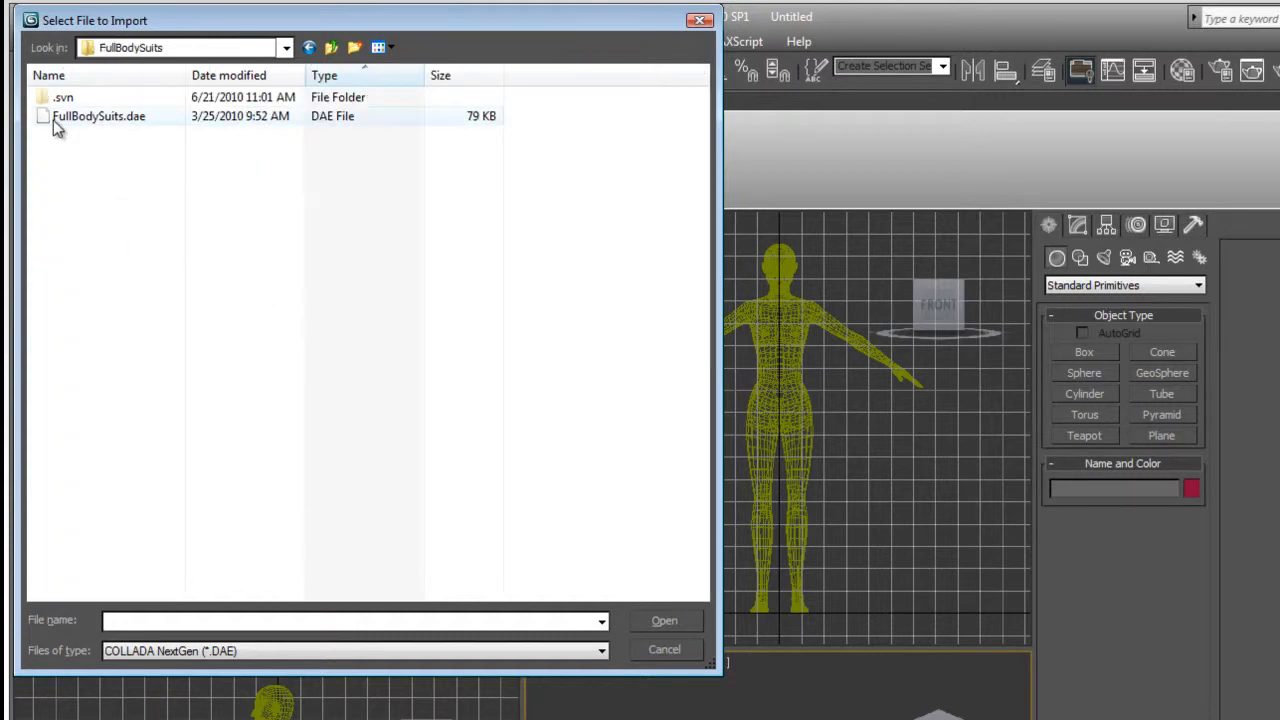
click(55, 123)
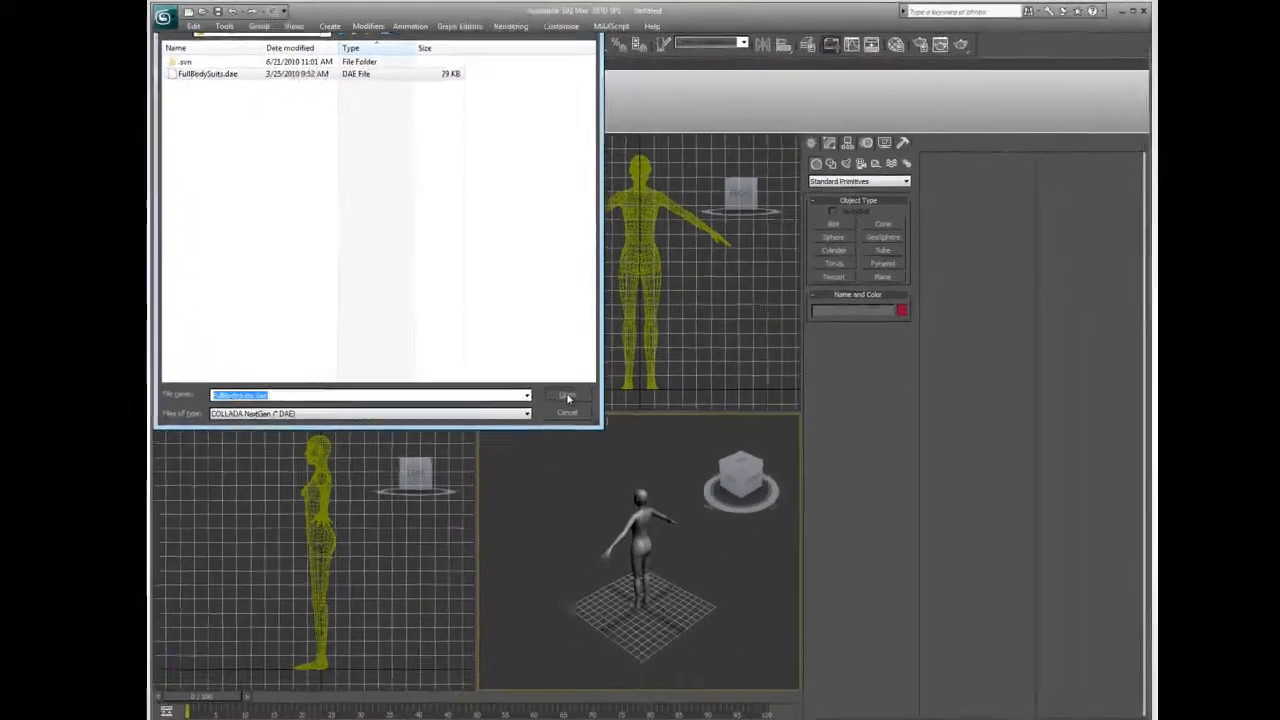
click(664, 622)
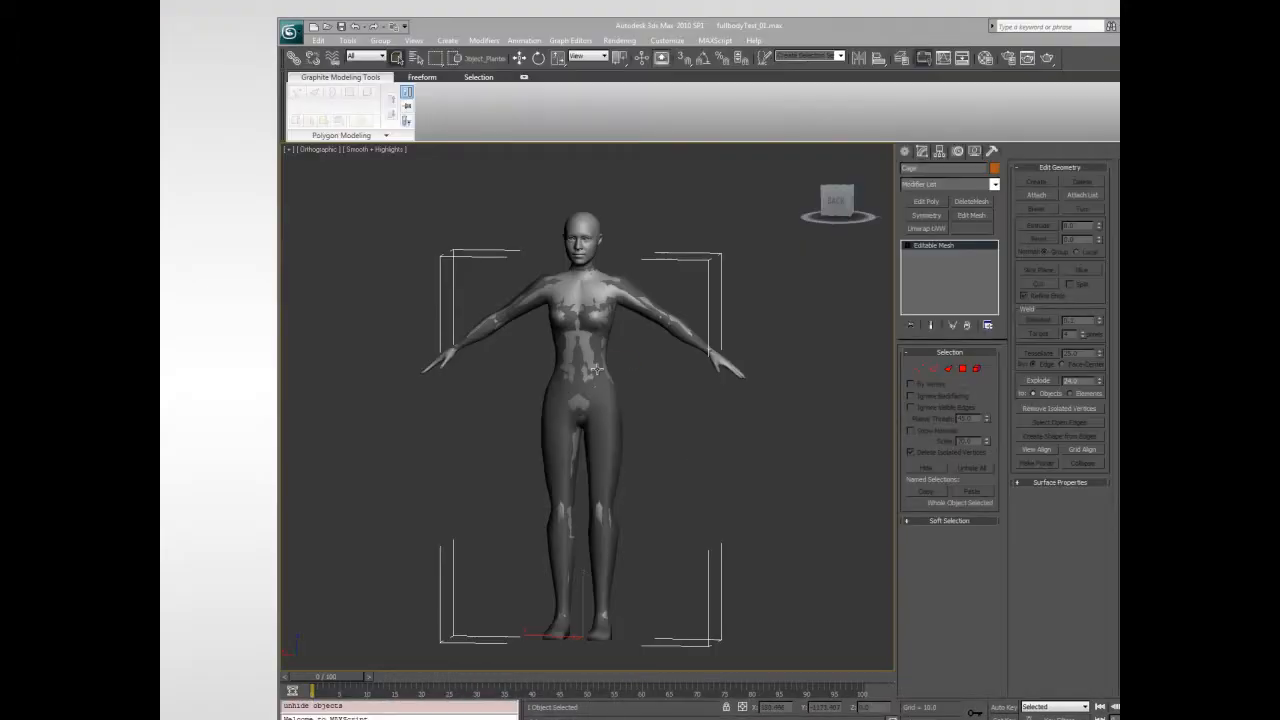
- Hide everything except the selected Cage mesh and export it as fullbodyTest_BadSkinPen.DAE in COLLADA NextGen format with the shown export options
right_click(597, 369)
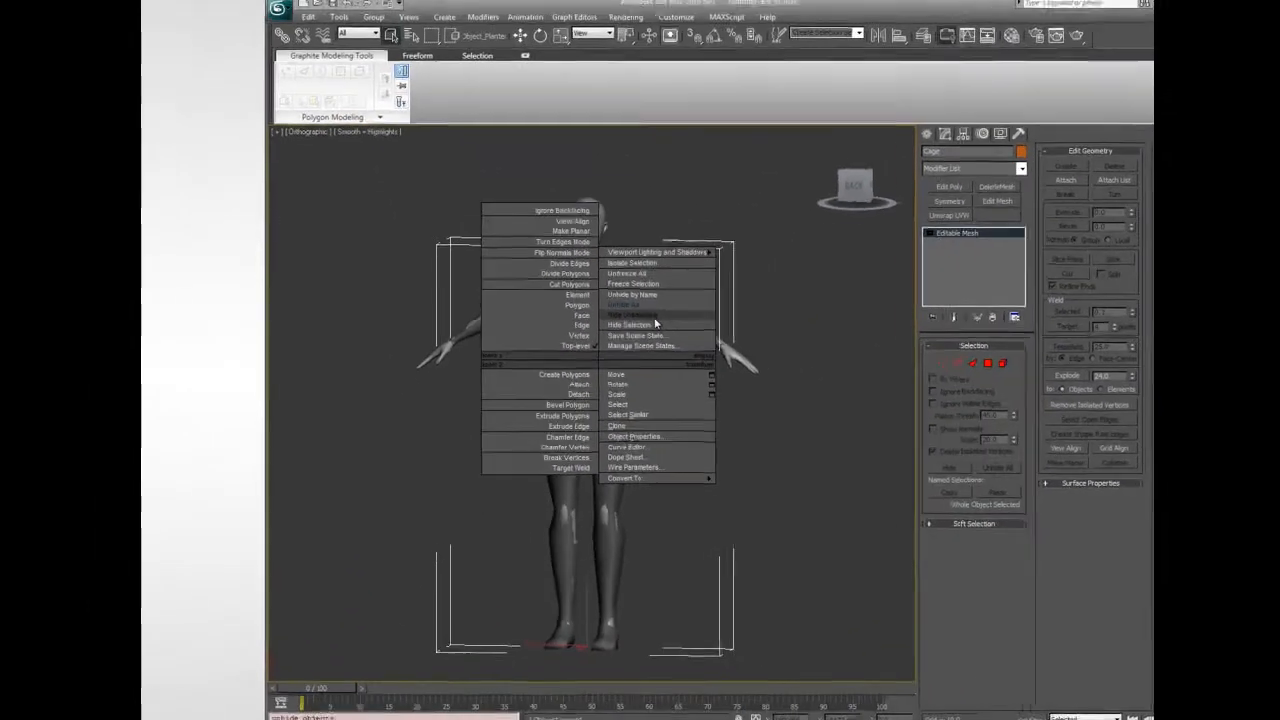
click(744, 224)
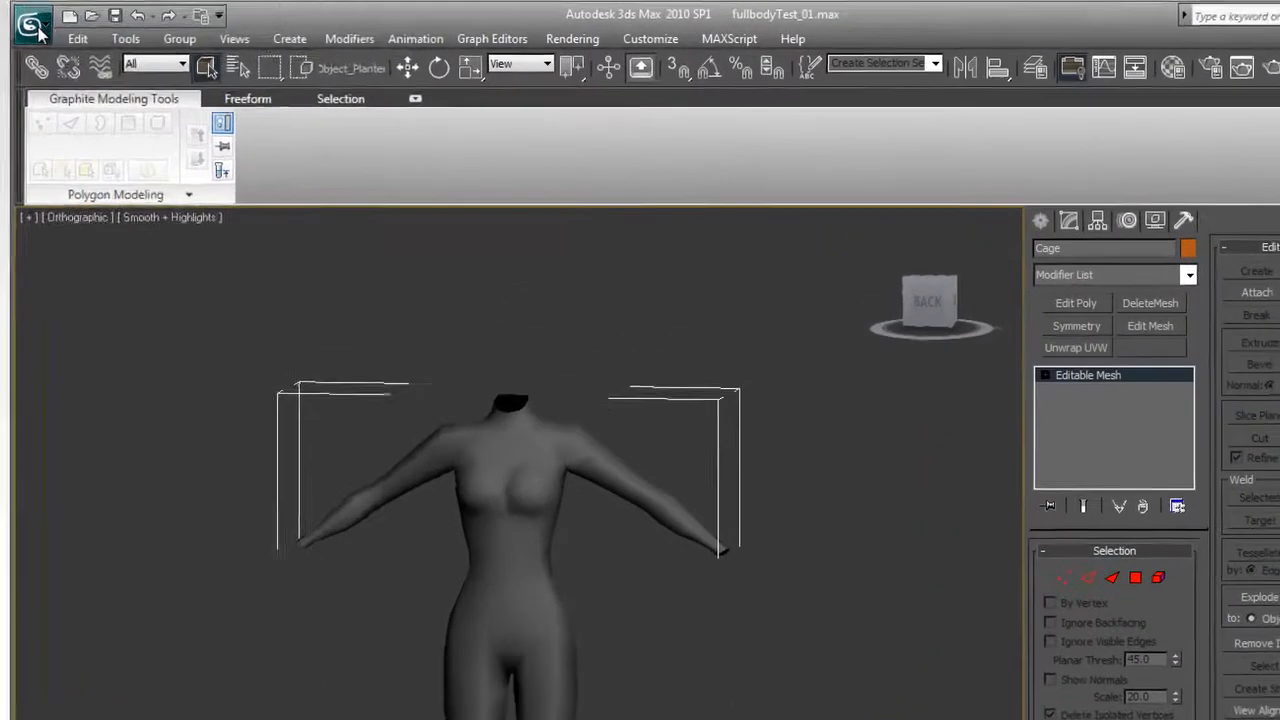
click(289, 32)
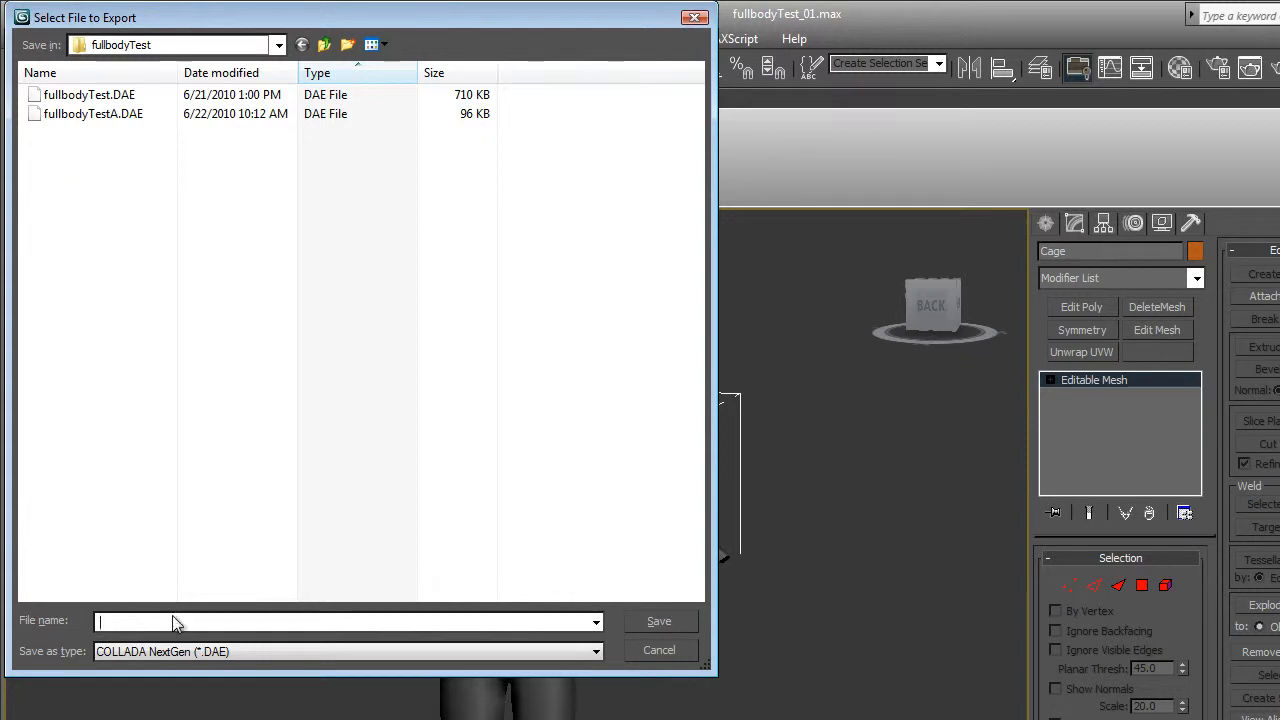
click(112, 116)
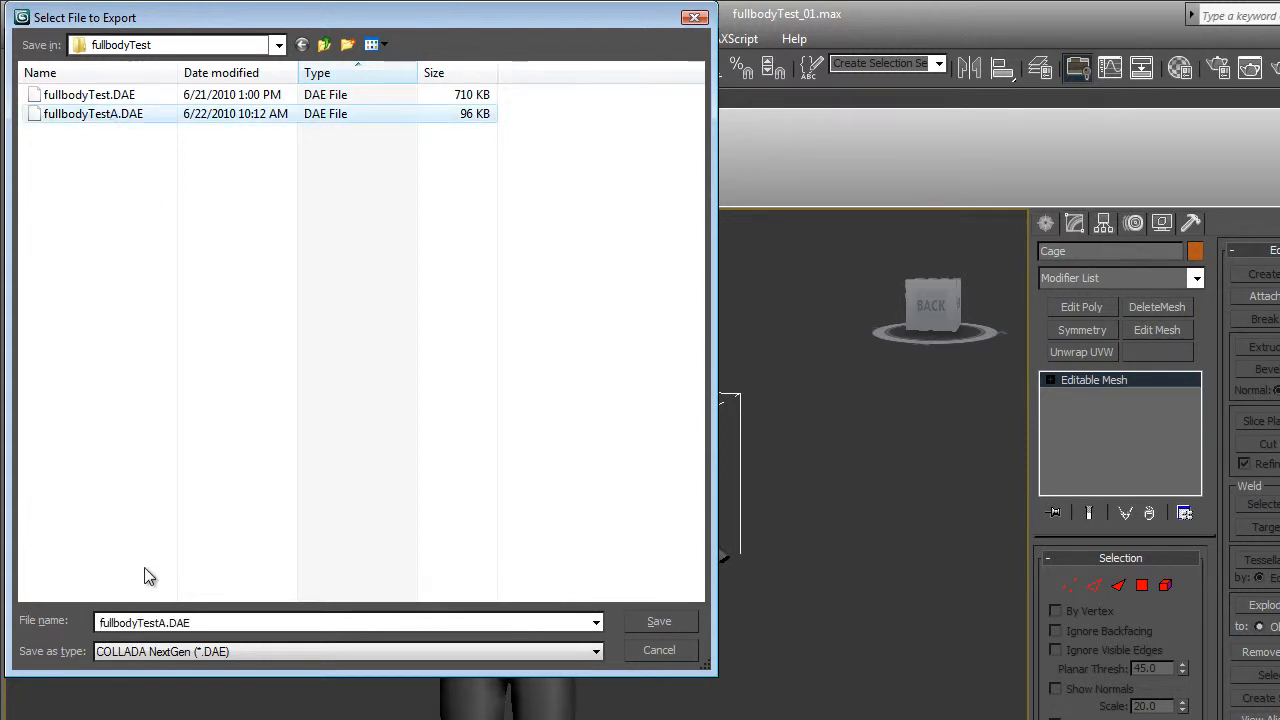
click(167, 620)
click(167, 623)
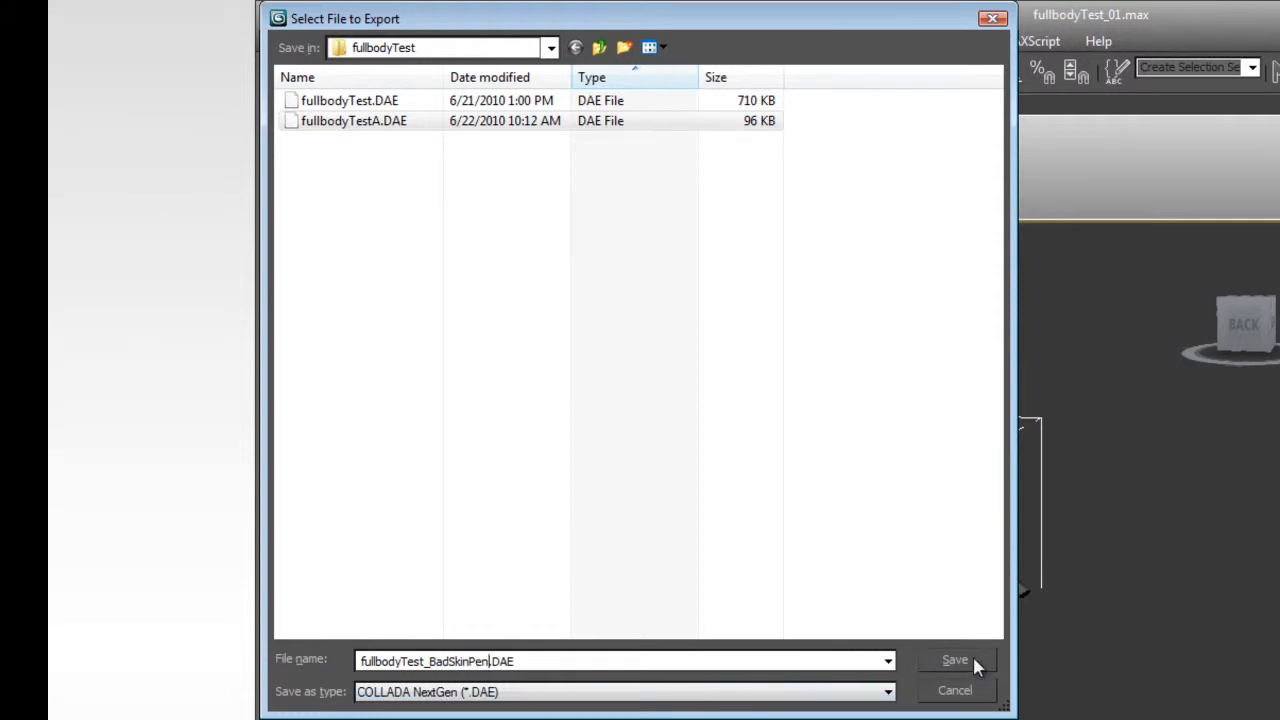
click(884, 694)
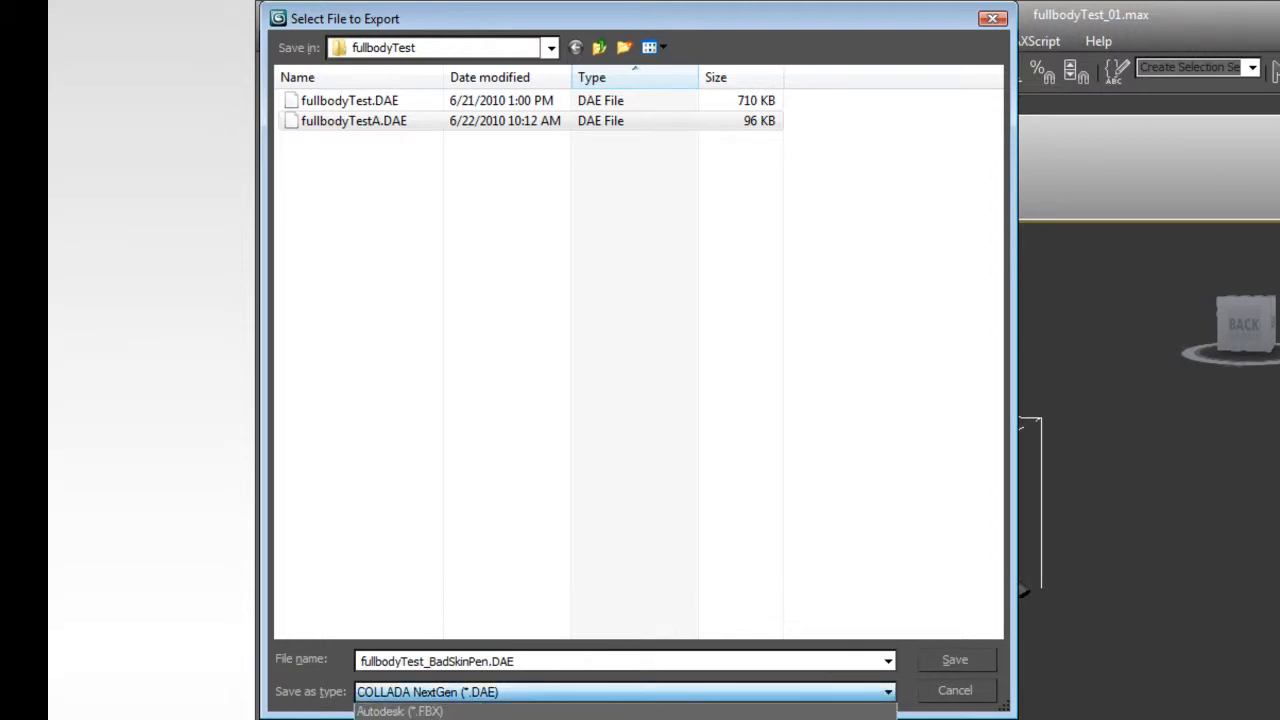
click(518, 697)
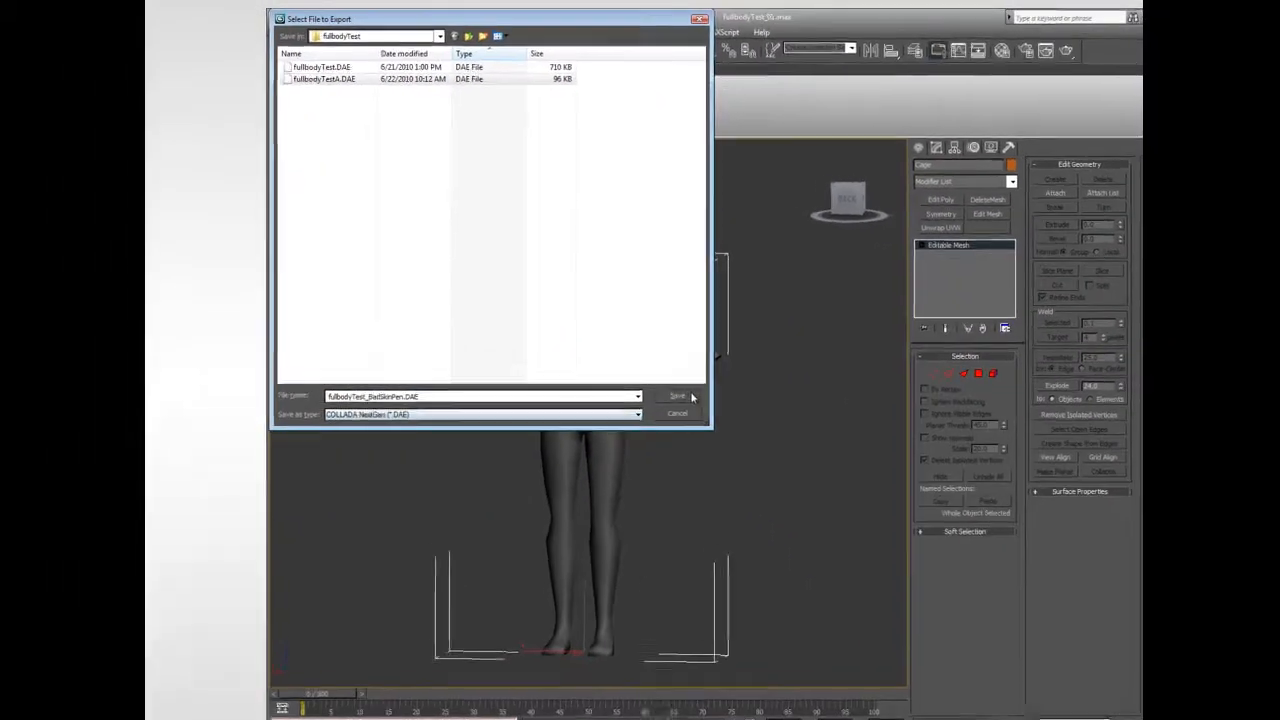
click(682, 396)
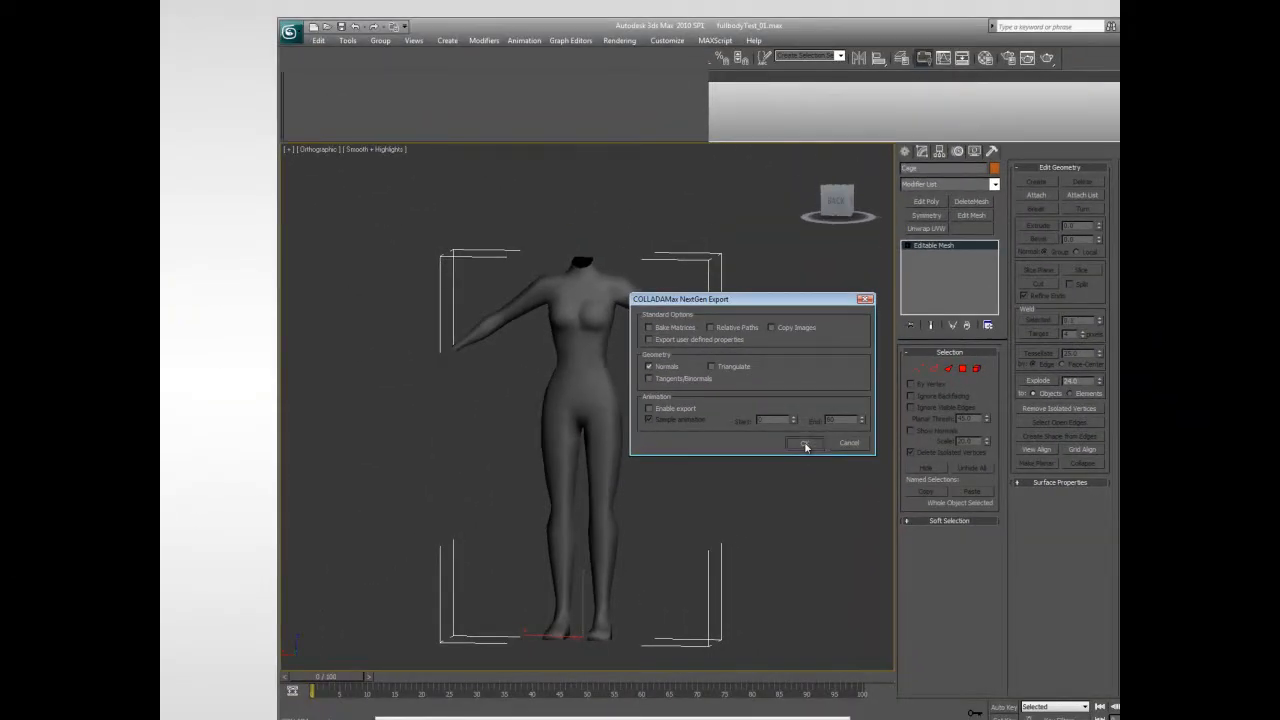
click(806, 444)
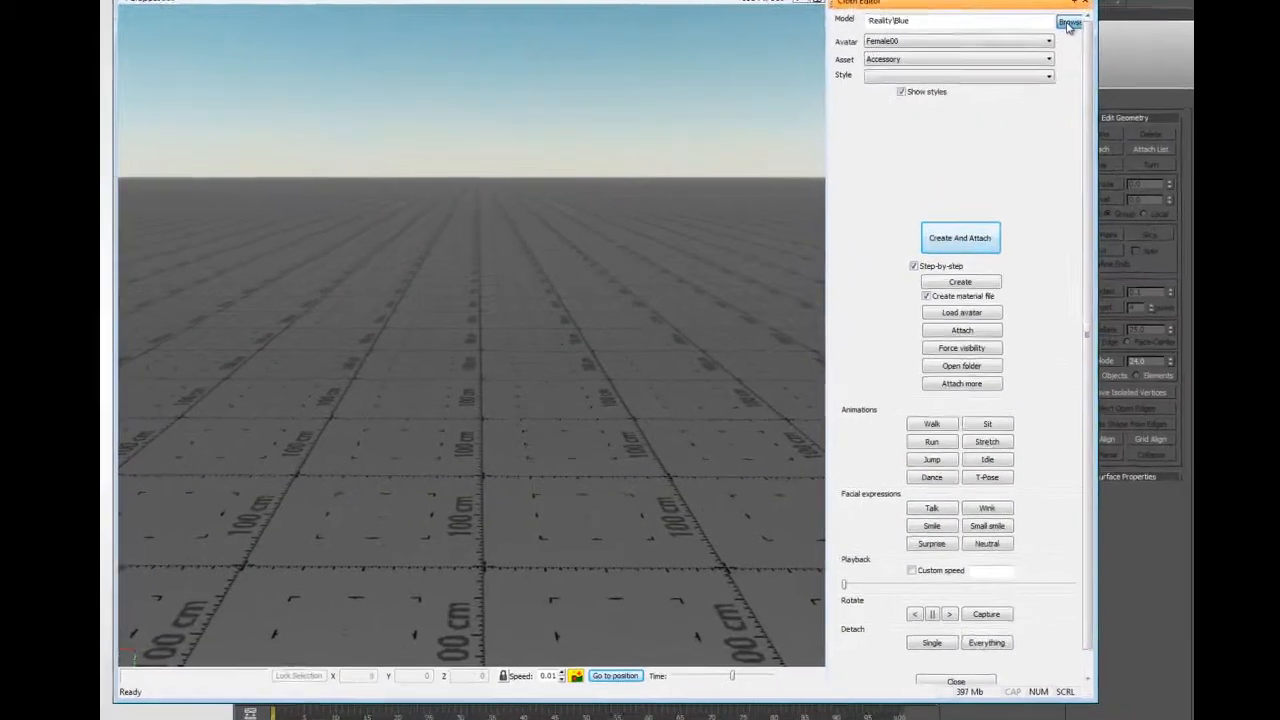
- Switch to the Blue Mars Cloth Editor and load fullbodyTest_BadSkinPen.DAE from MyData\test_cloth\female\fullbodyTest as the model
click(1011, 84)
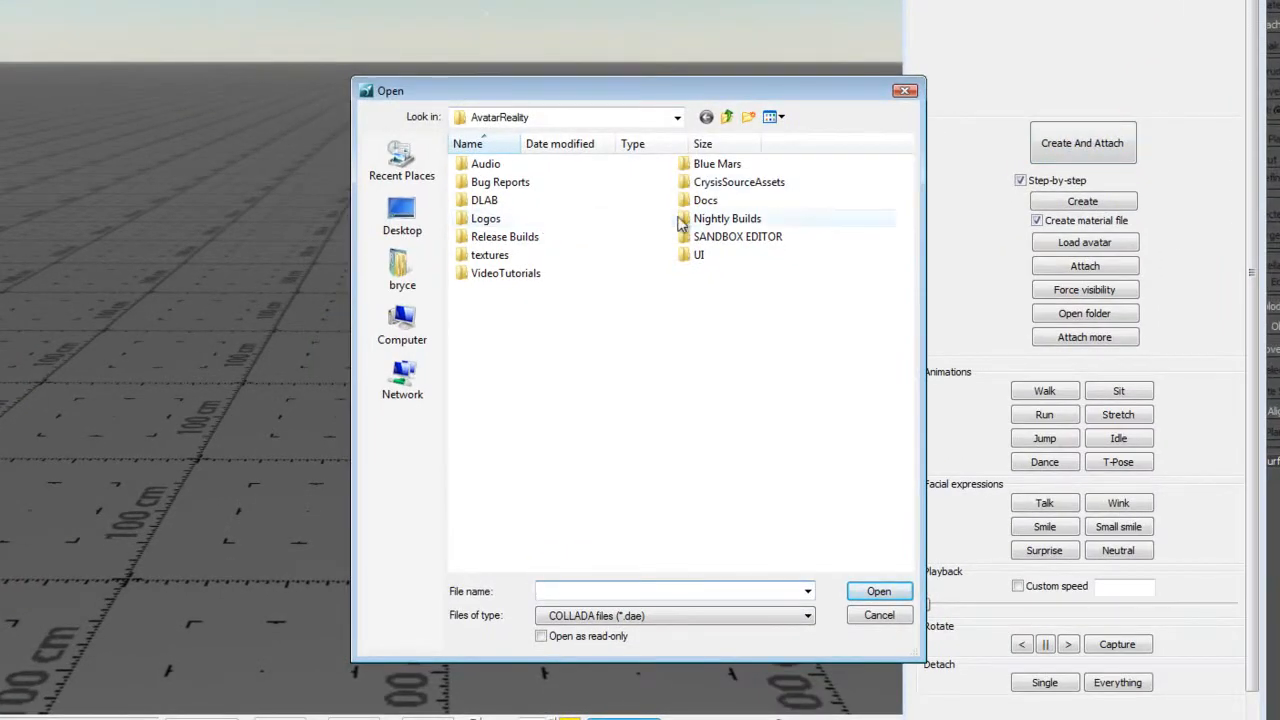
double_click(700, 164)
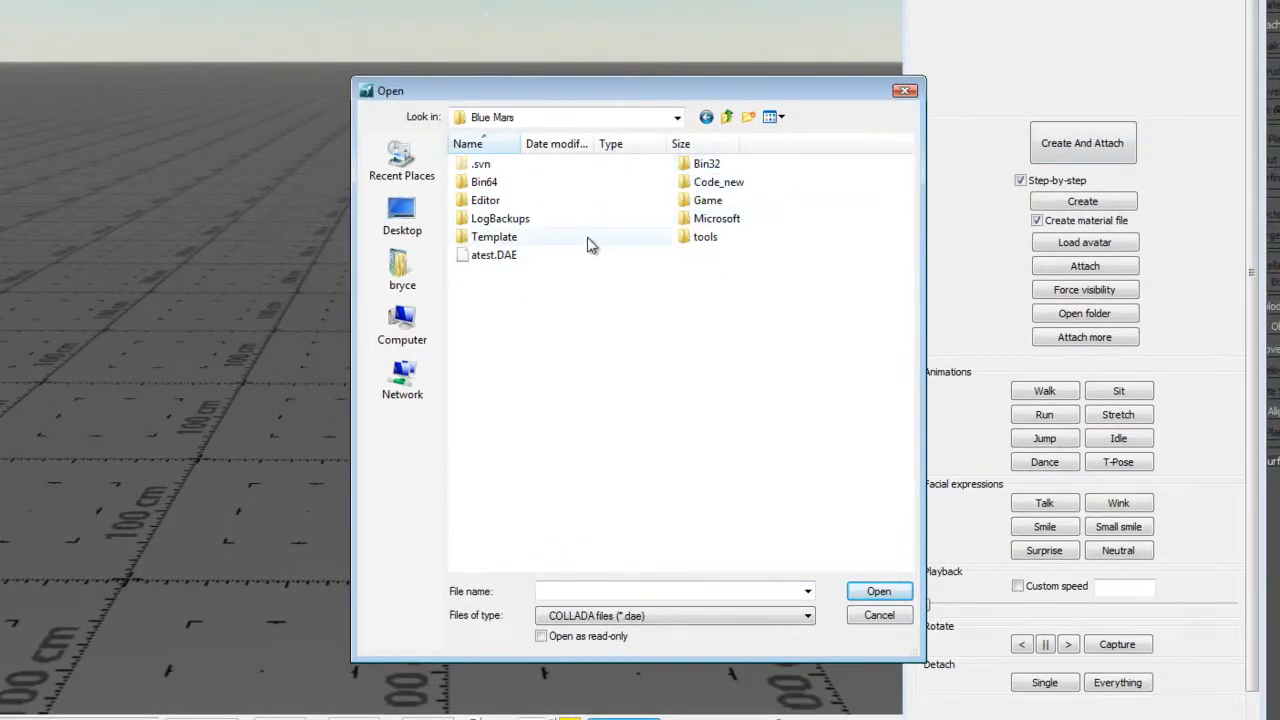
double_click(692, 201)
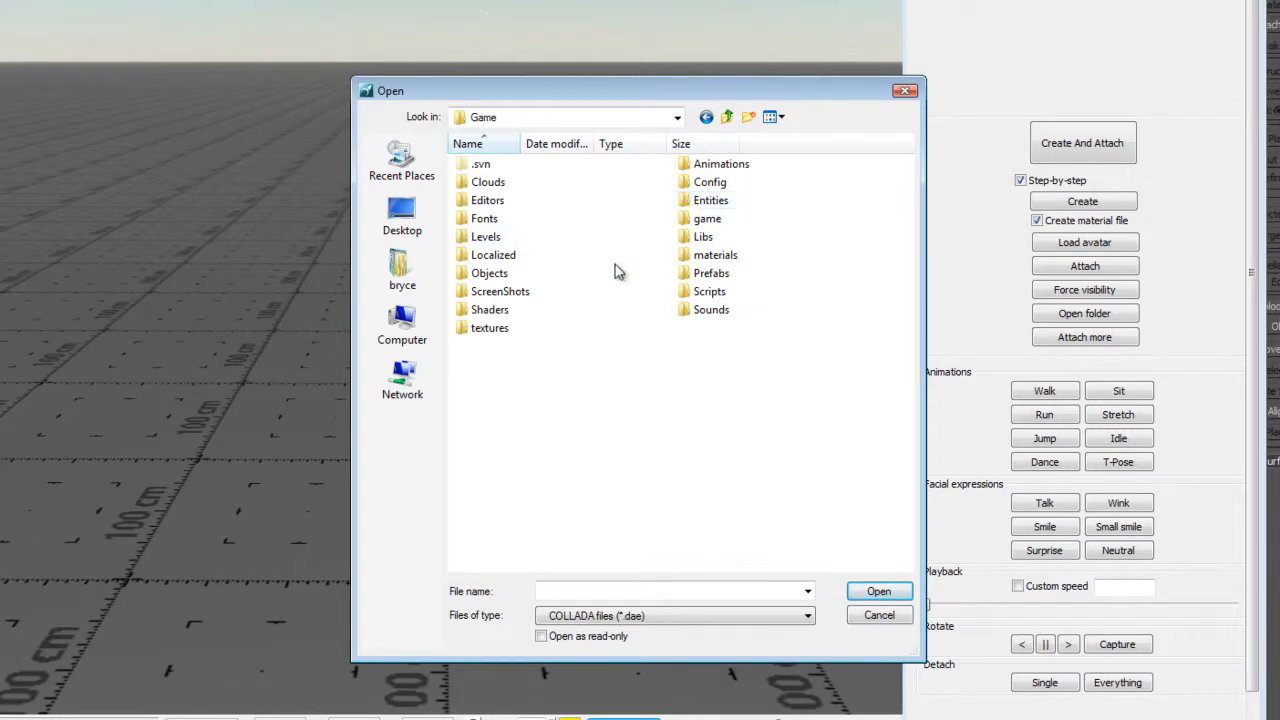
double_click(478, 273)
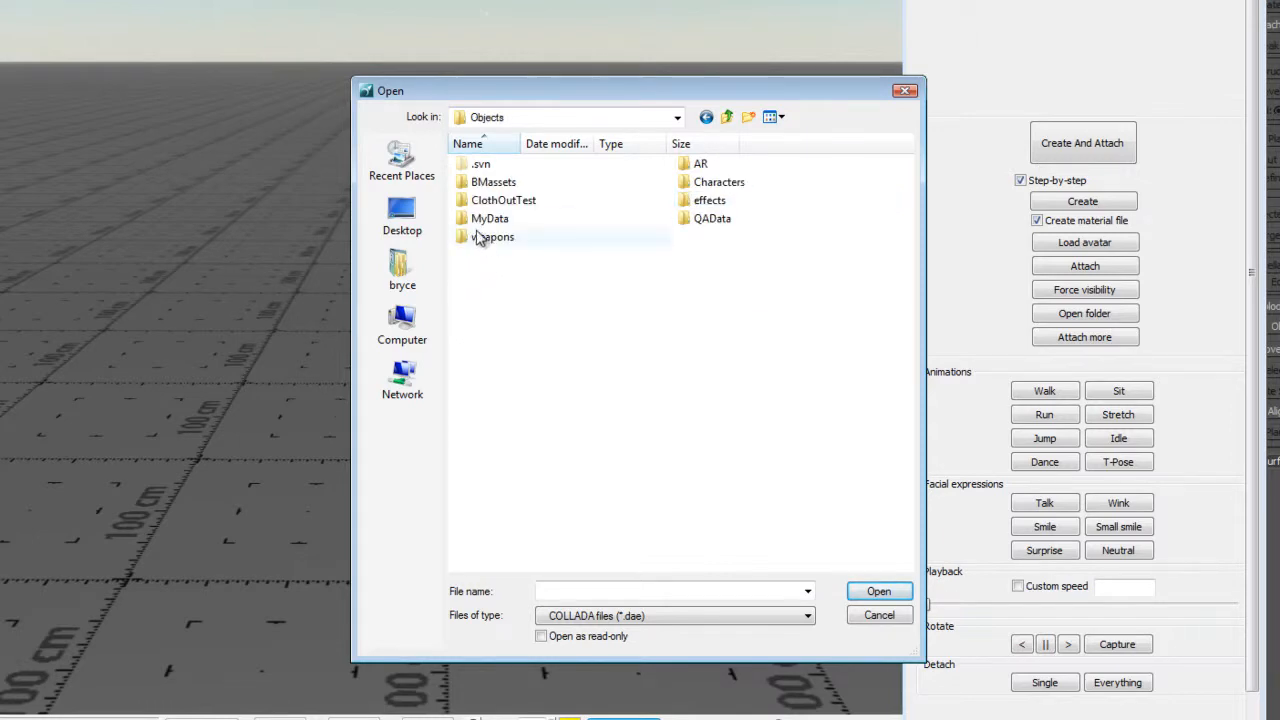
double_click(472, 219)
scroll(540, 430, down, 4)
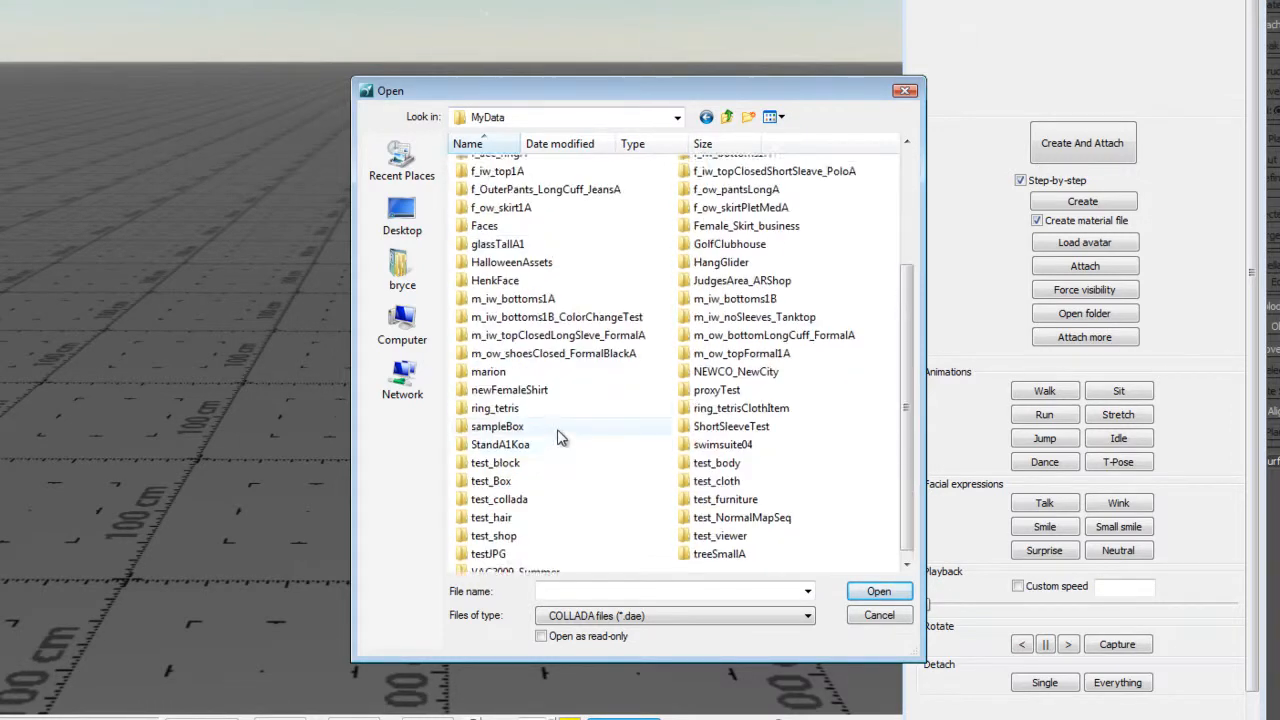
double_click(688, 474)
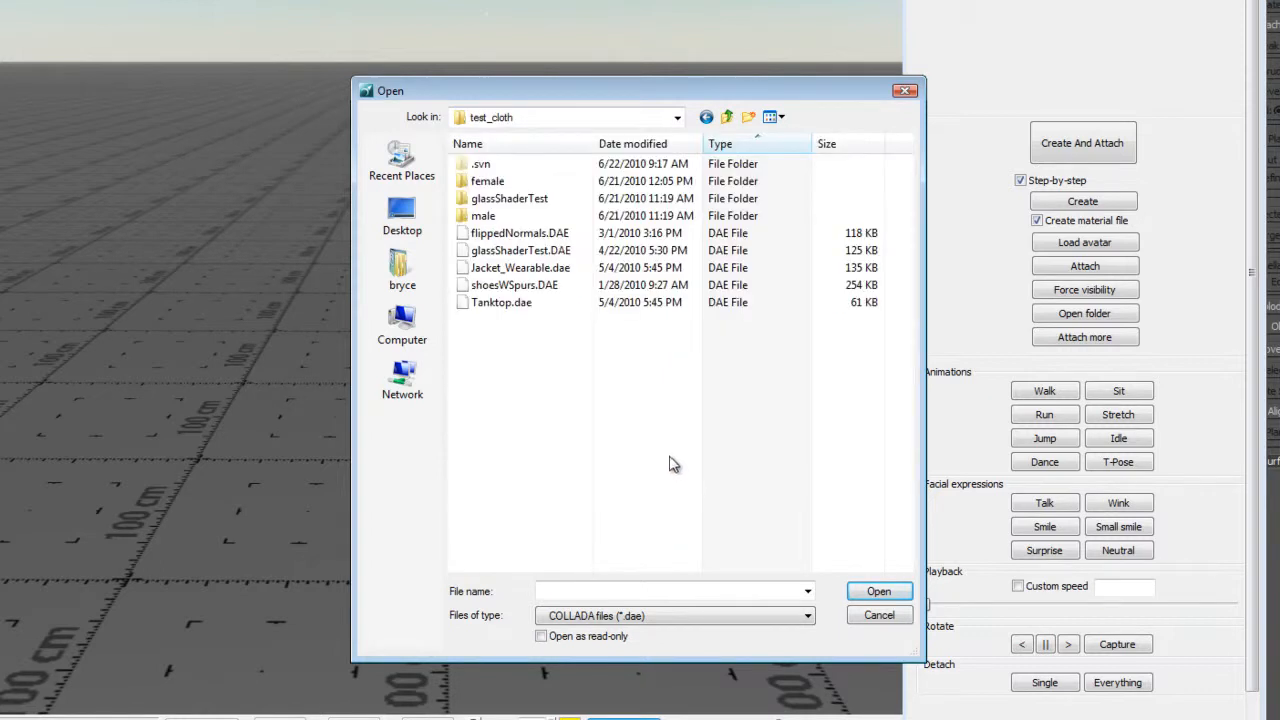
double_click(462, 181)
double_click(460, 170)
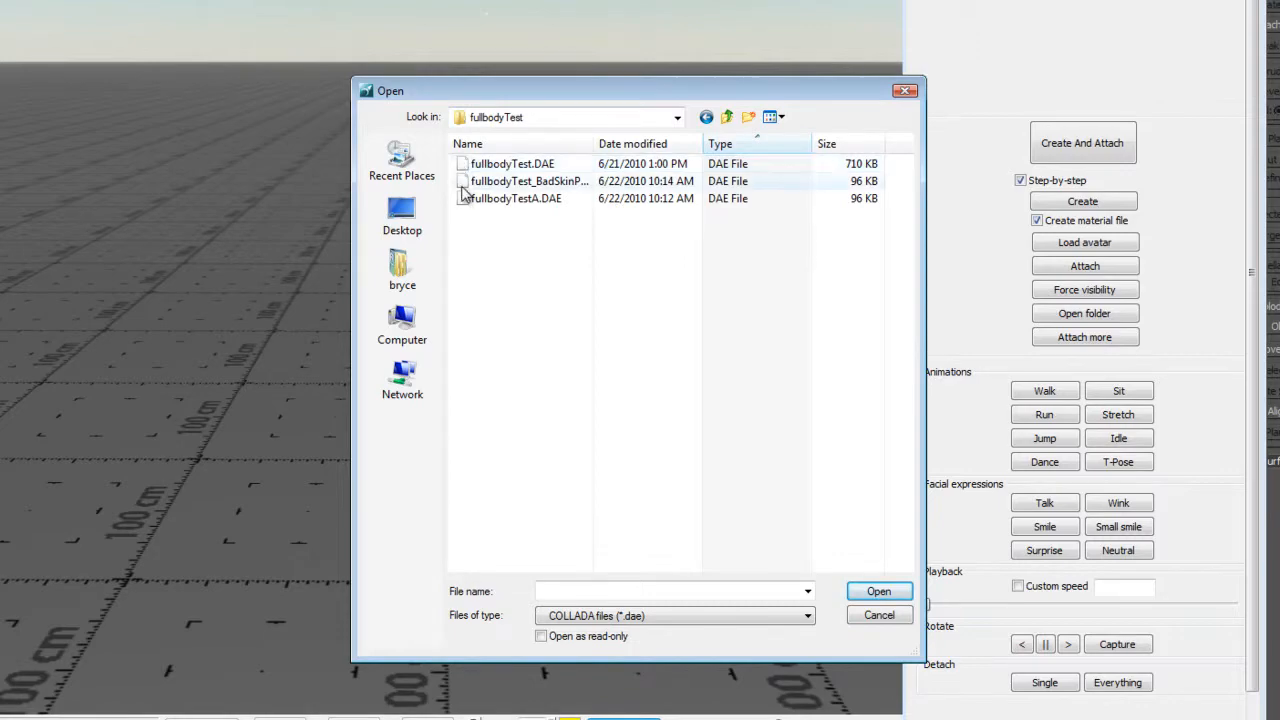
click(468, 186)
click(858, 590)
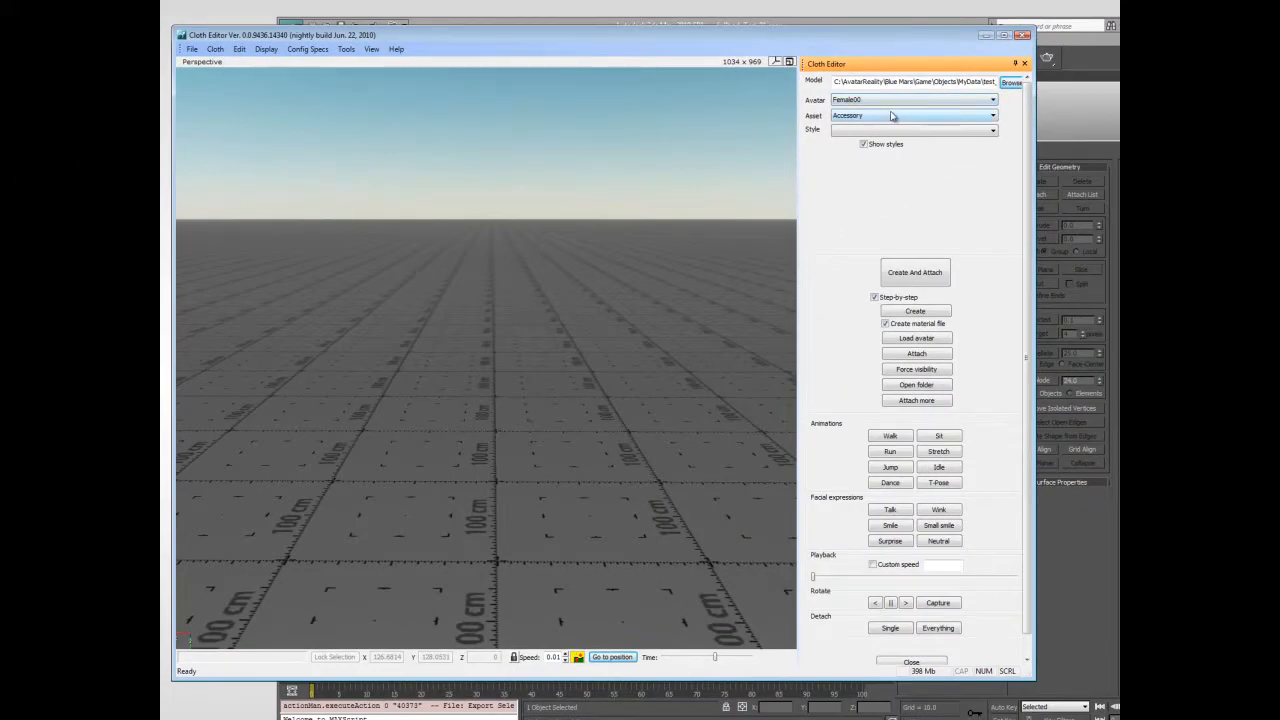
- Set the model's asset category to Cloth and its style to FullBodySuits_v02
click(892, 116)
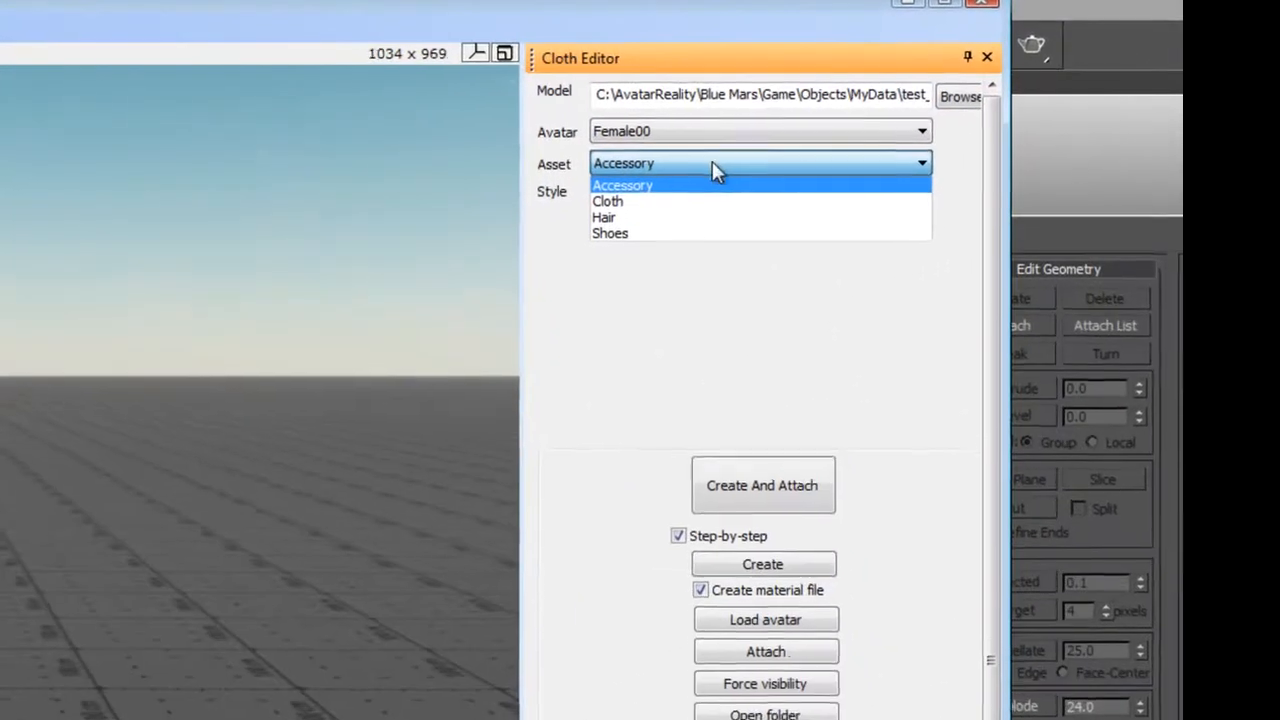
click(703, 205)
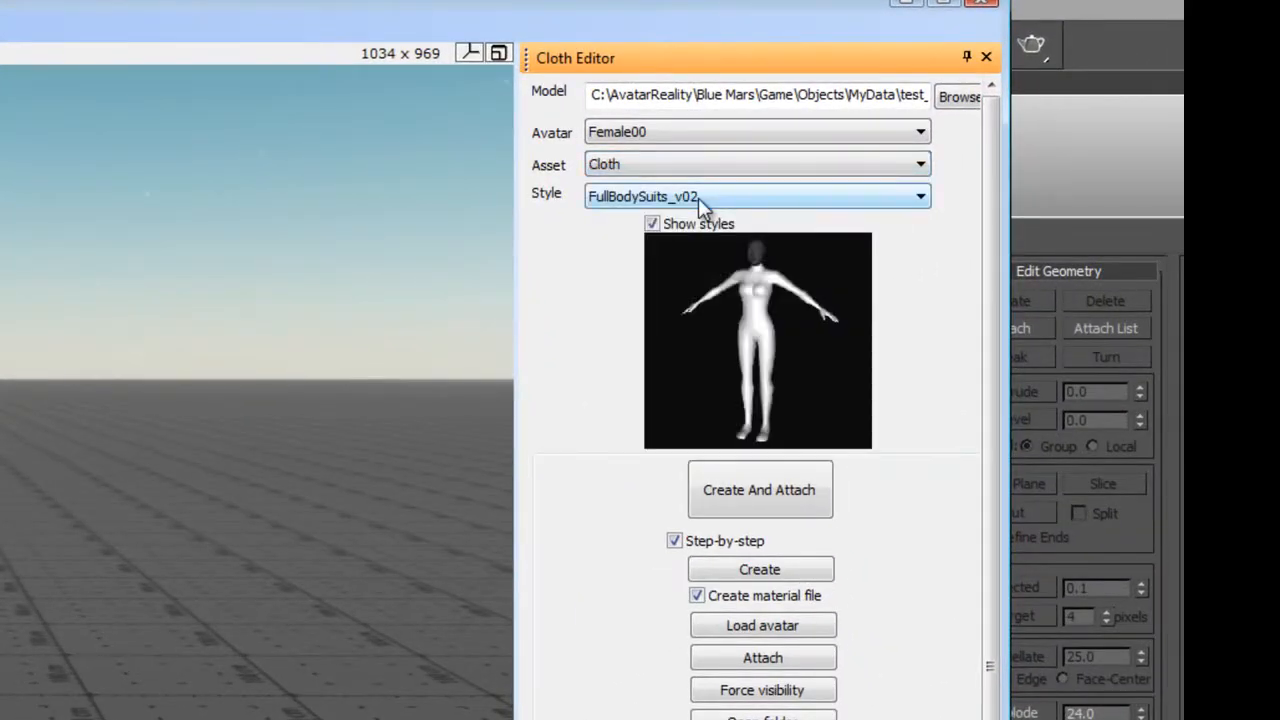
click(767, 205)
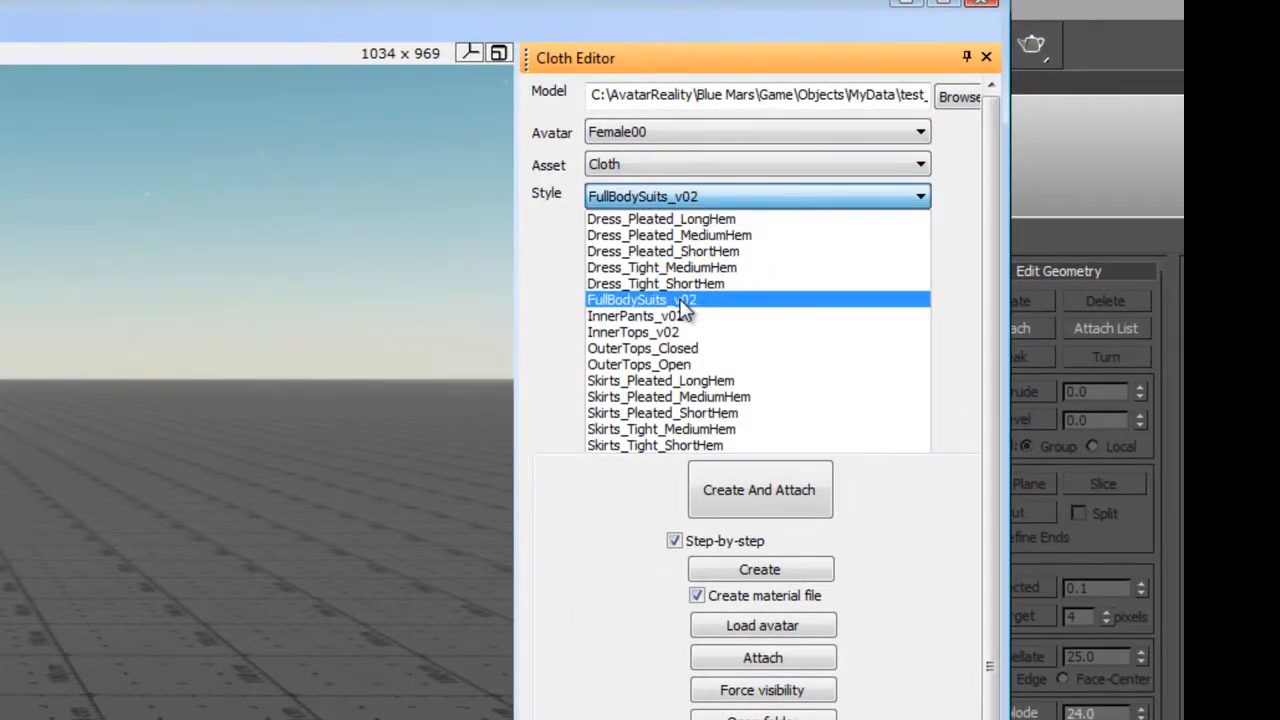
click(613, 306)
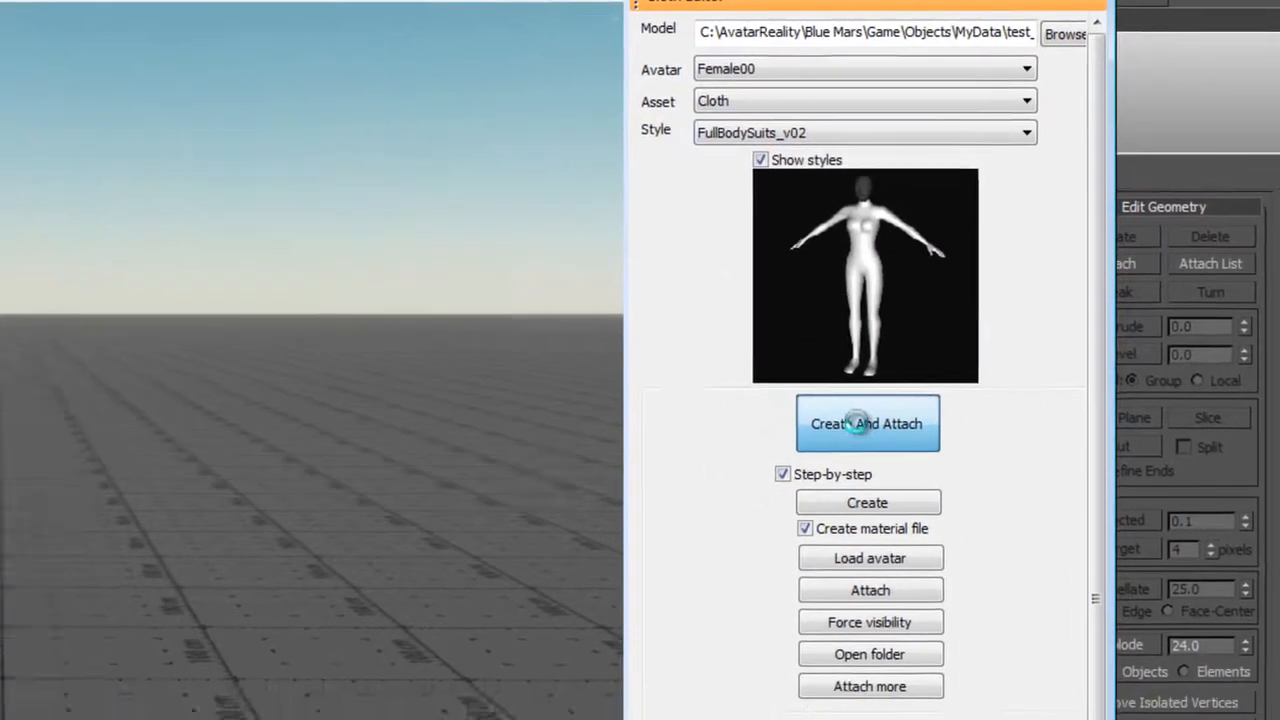
- Create the Blue Mars asset from the loaded model and attach it to the Female00 avatar, accepting the conversion
click(757, 492)
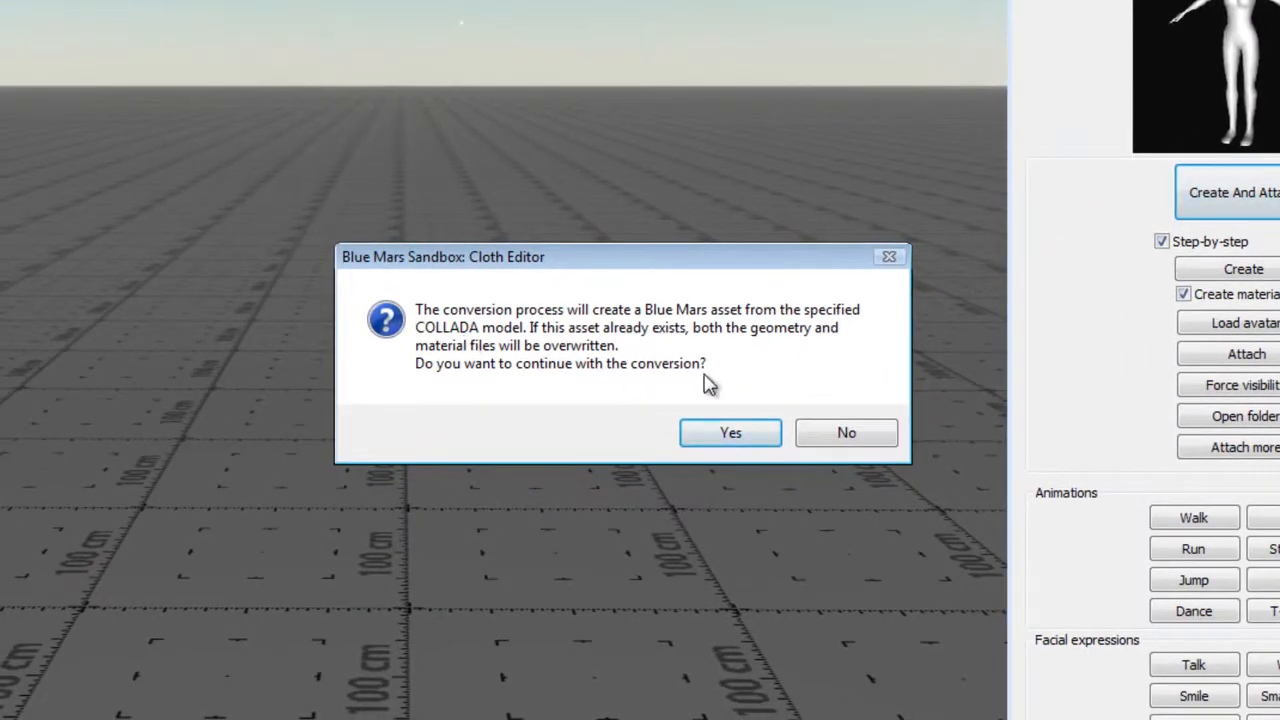
click(712, 434)
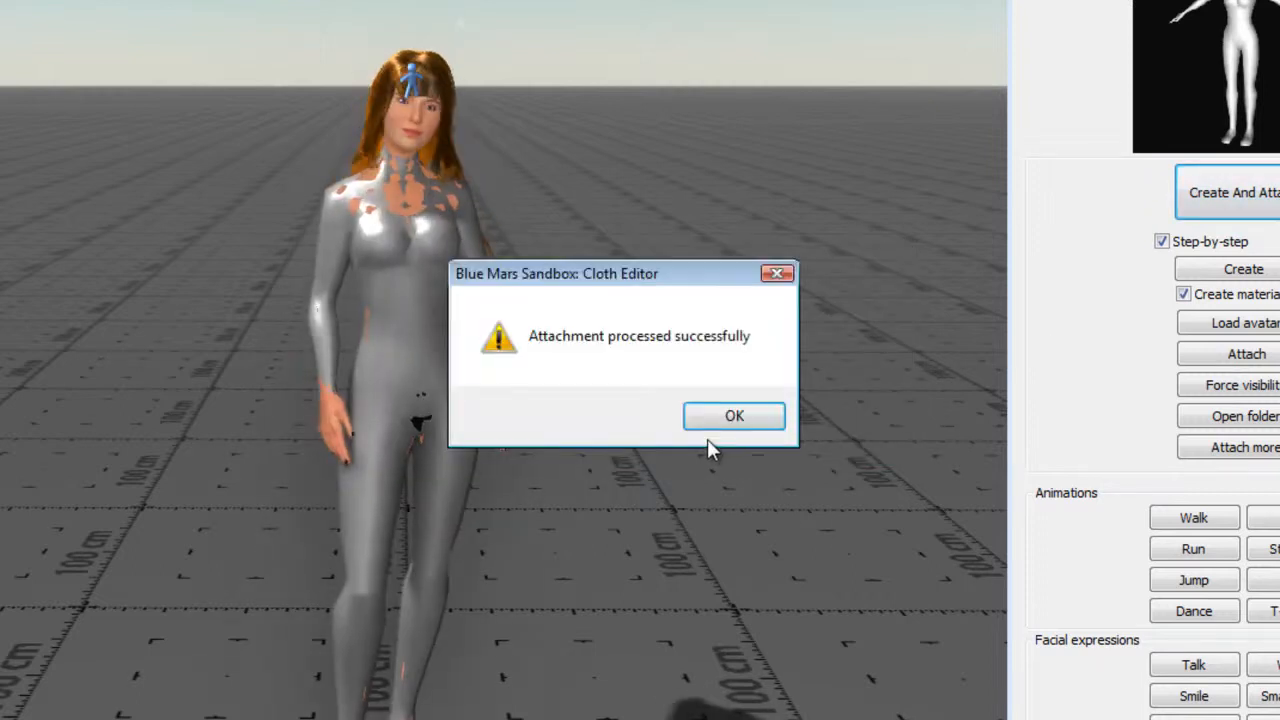
click(735, 416)
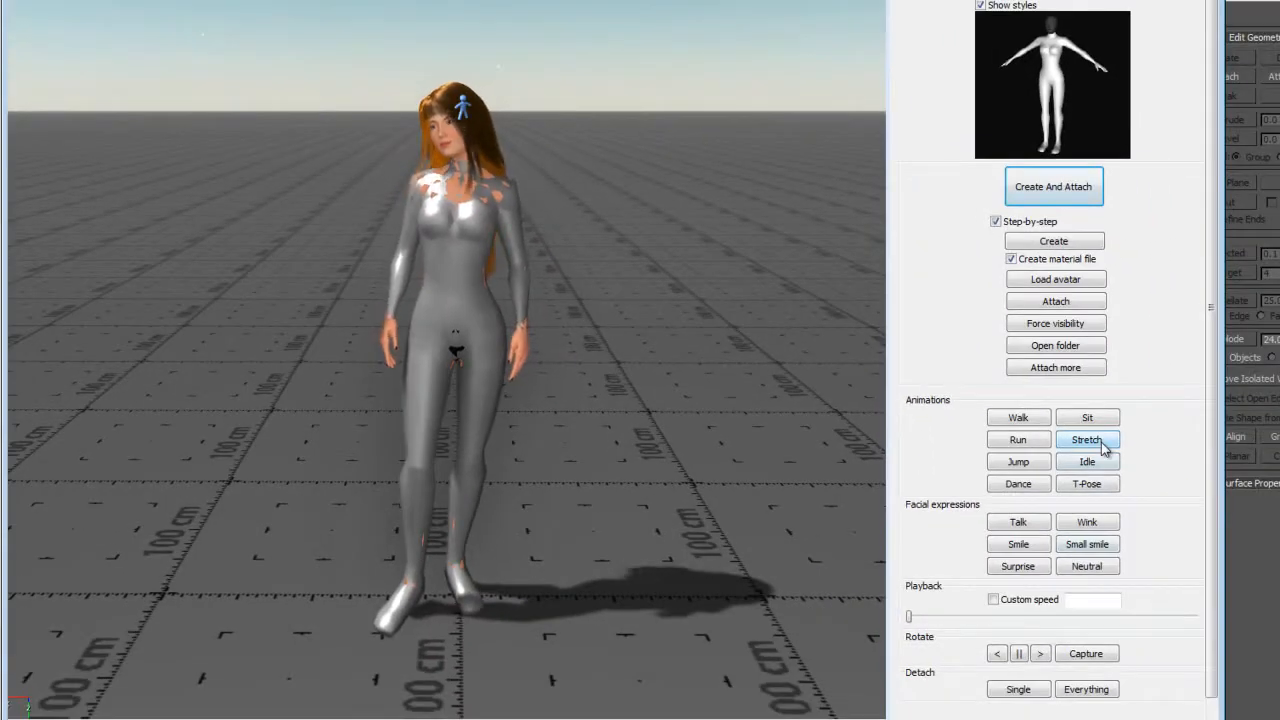
- Play the Stretch animation, advance its playback to the raised-arms pose and rotate the avatar to examine the suit for skin penetration
click(1101, 442)
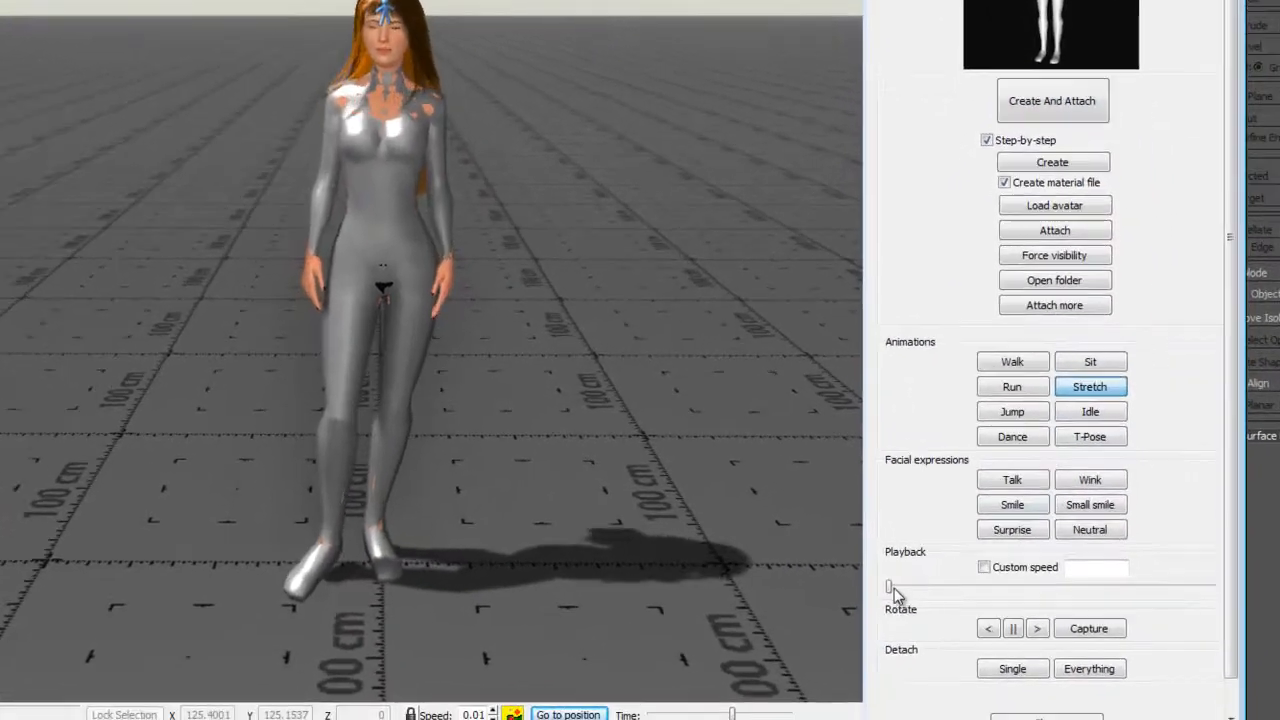
drag(909, 617, 918, 617)
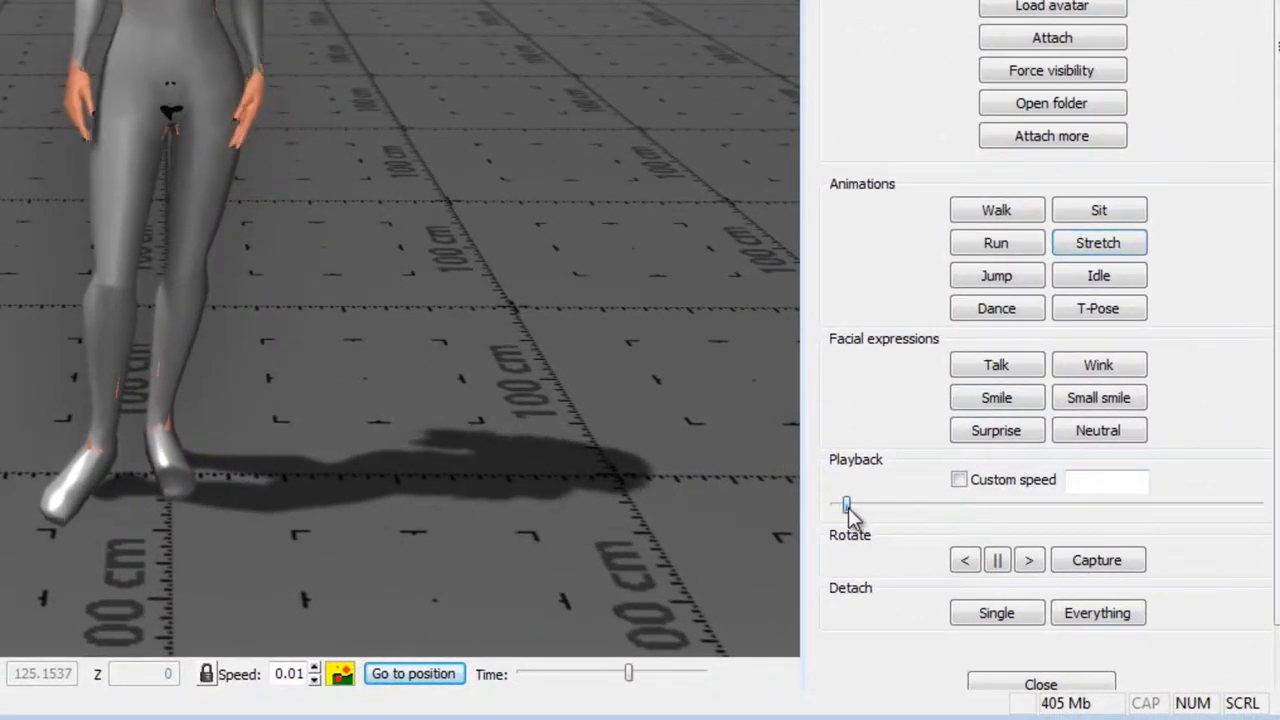
drag(847, 505, 923, 507)
click(1030, 560)
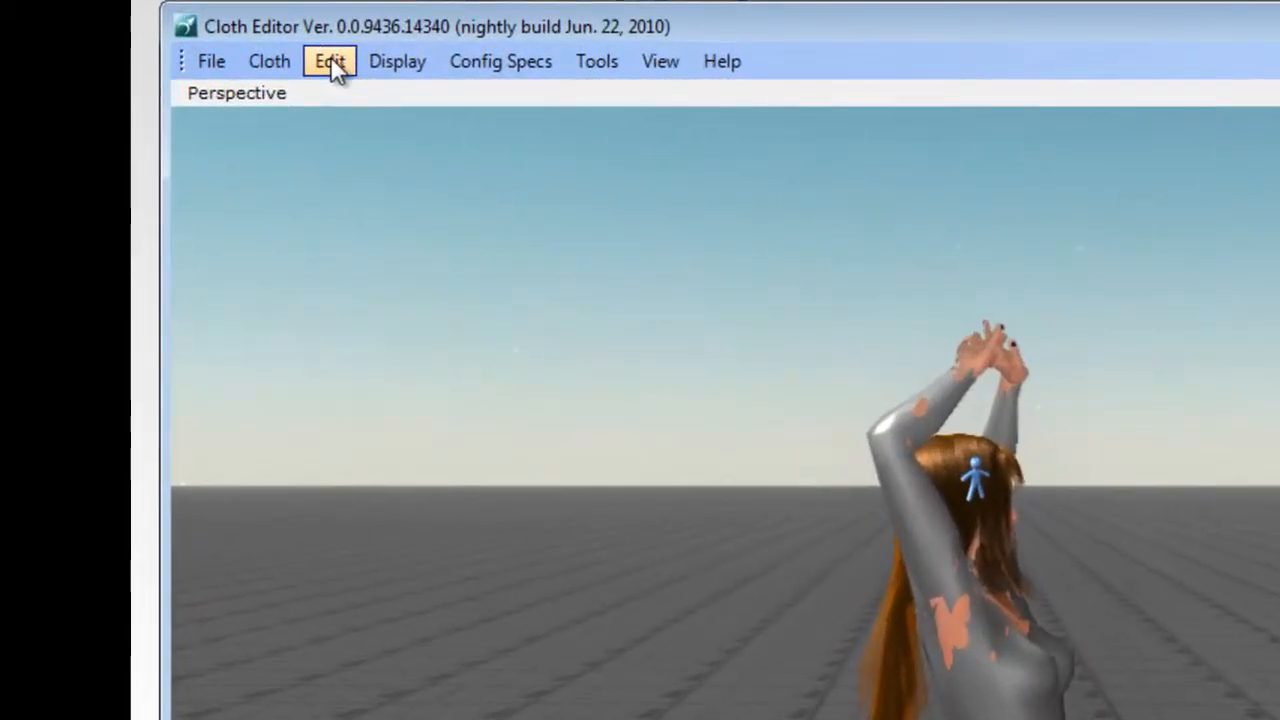
- Turn on the depth bias display and rotate the avatar to recheck the suit, stopping the rotation at the end
click(240, 49)
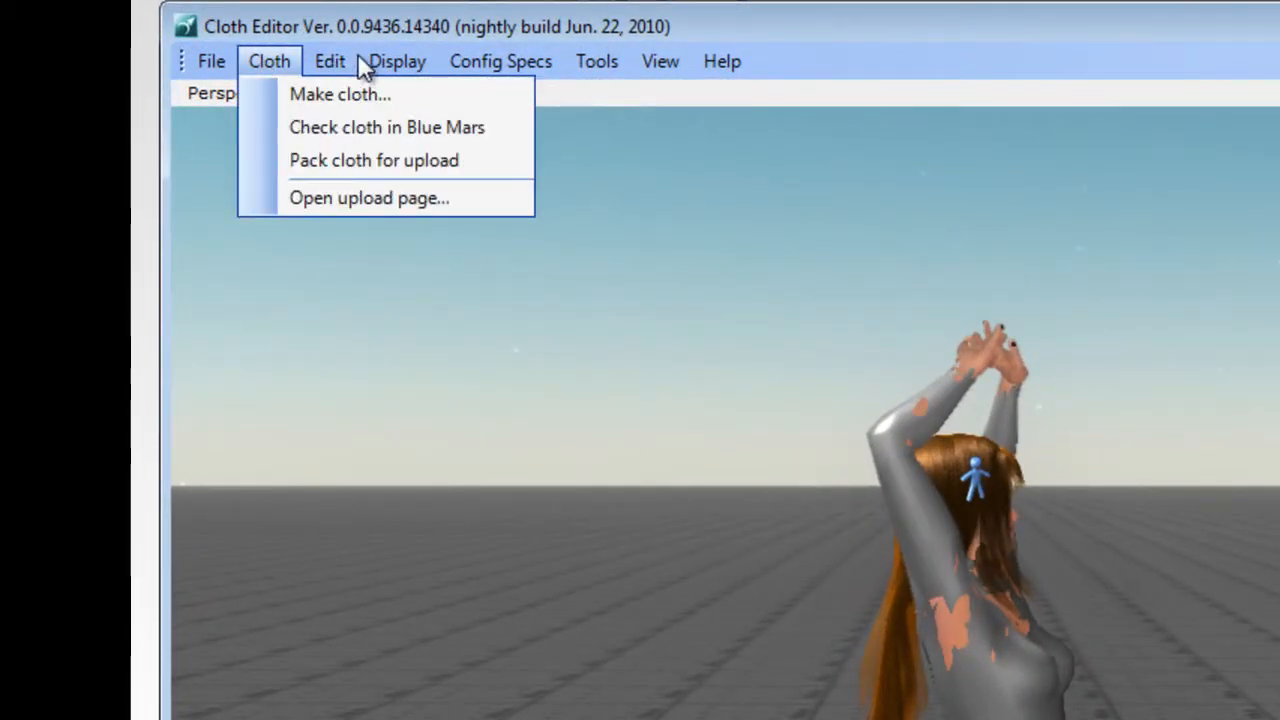
mouse_move(430, 60)
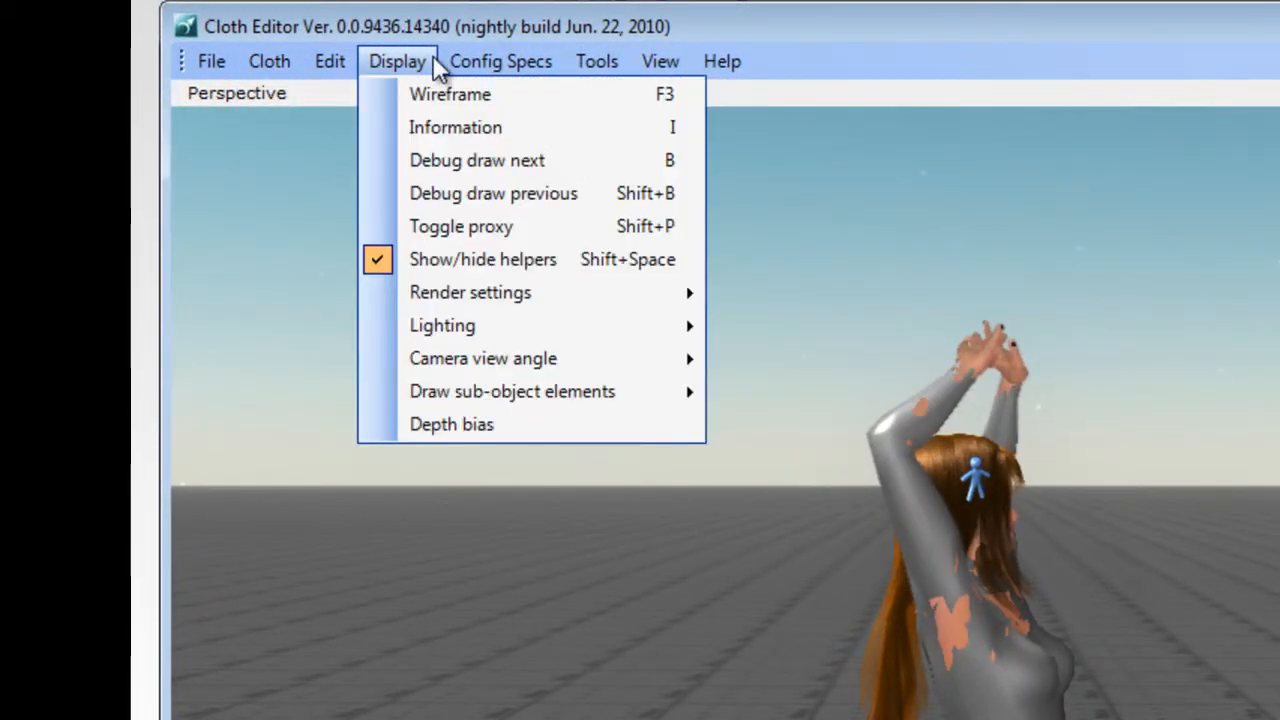
click(562, 424)
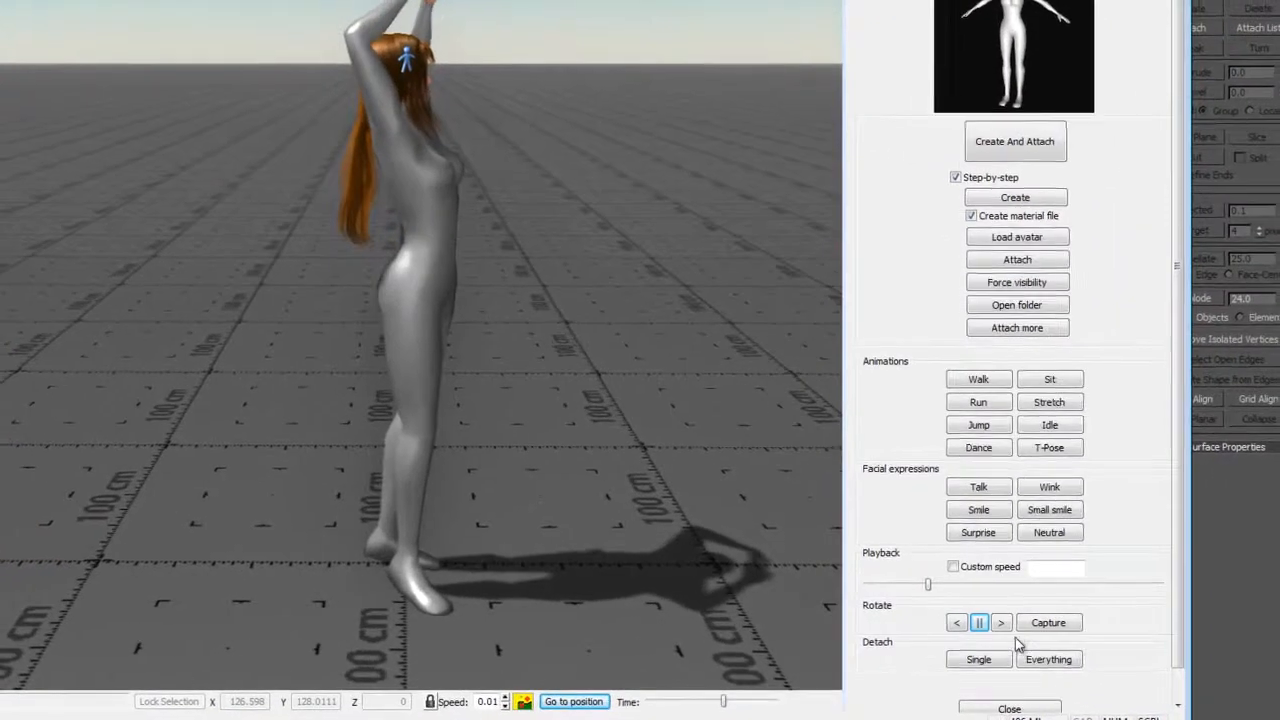
click(1004, 624)
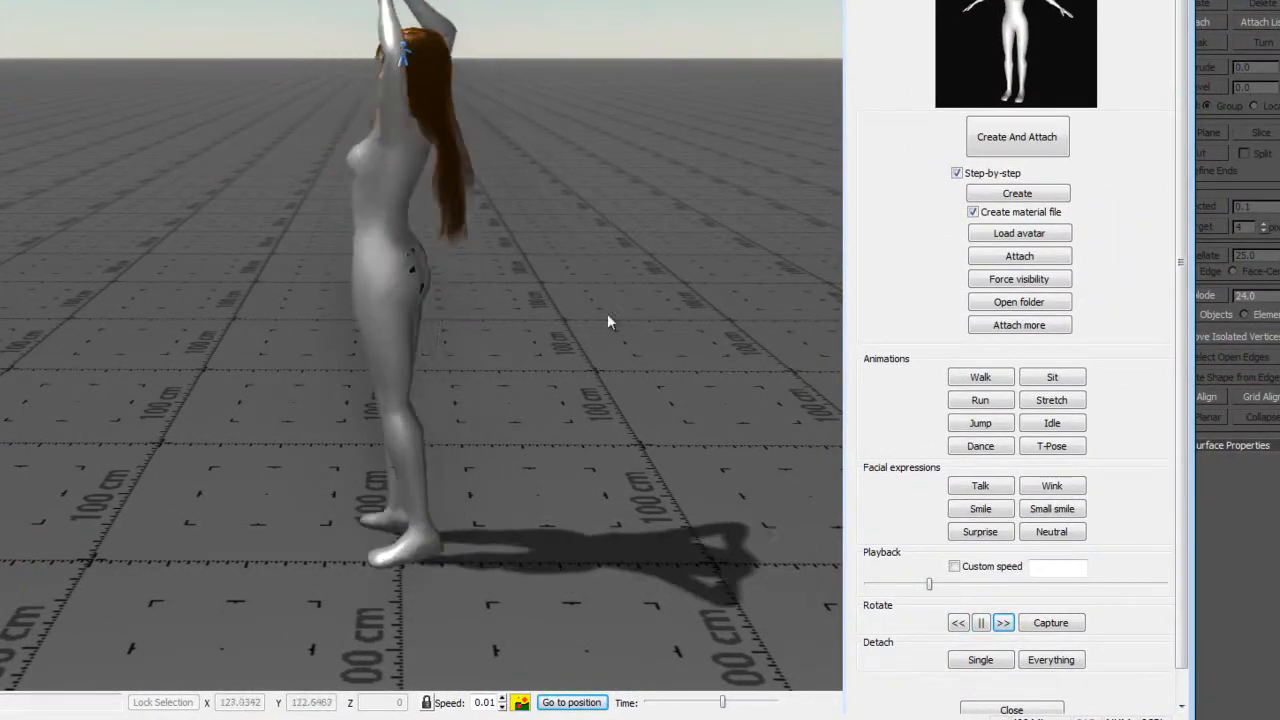
click(982, 624)
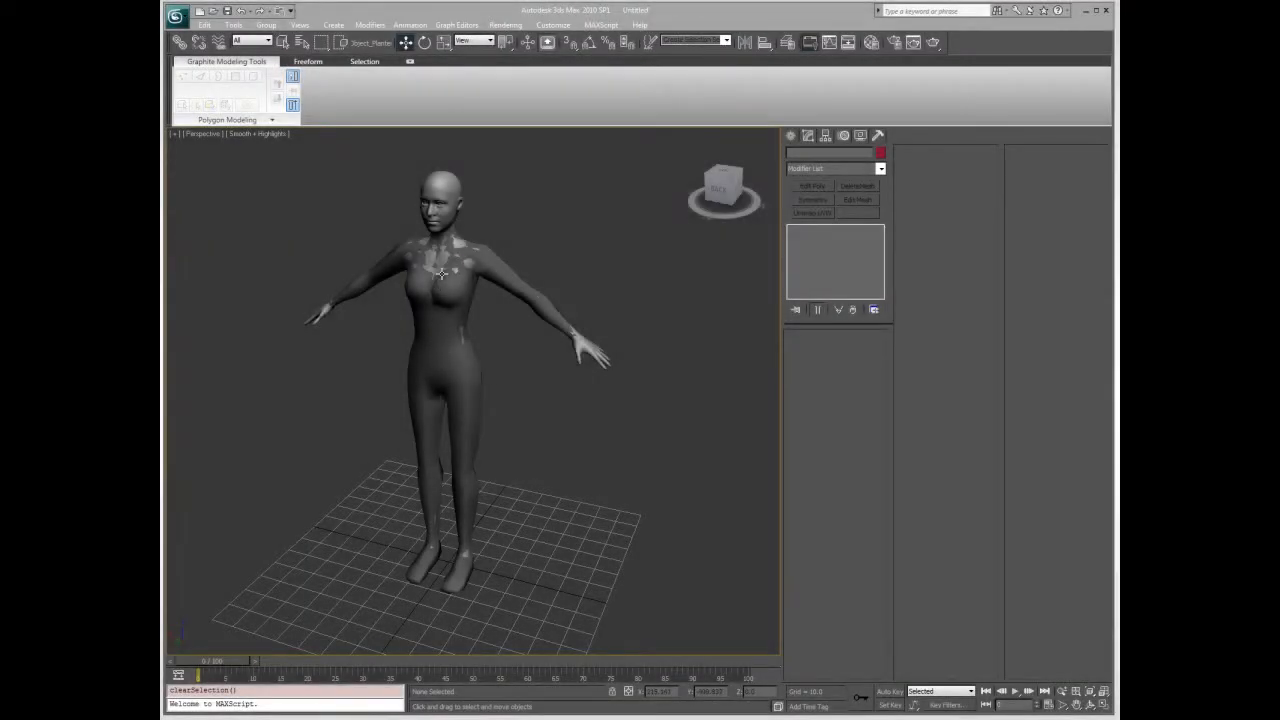
- Switch to 3ds Max, select the Cage suit mesh and hide it
click(442, 273)
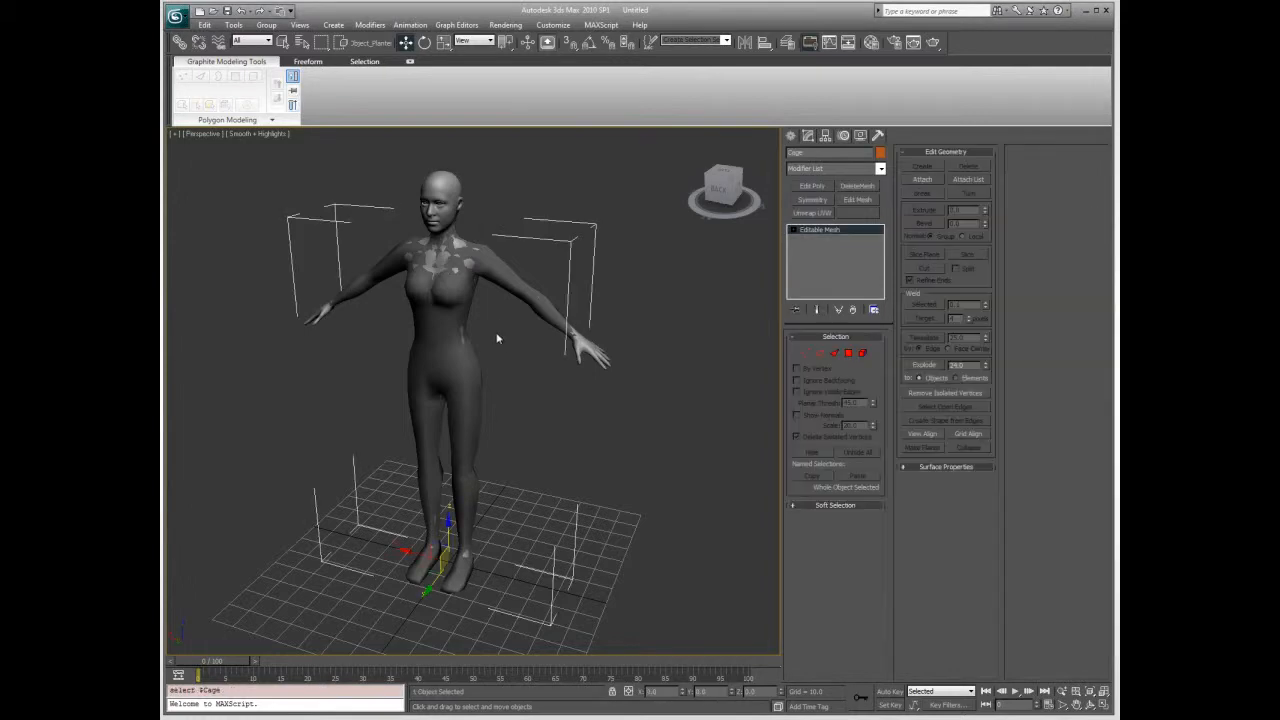
middle_drag(501, 342, 500, 350)
right_click(460, 276)
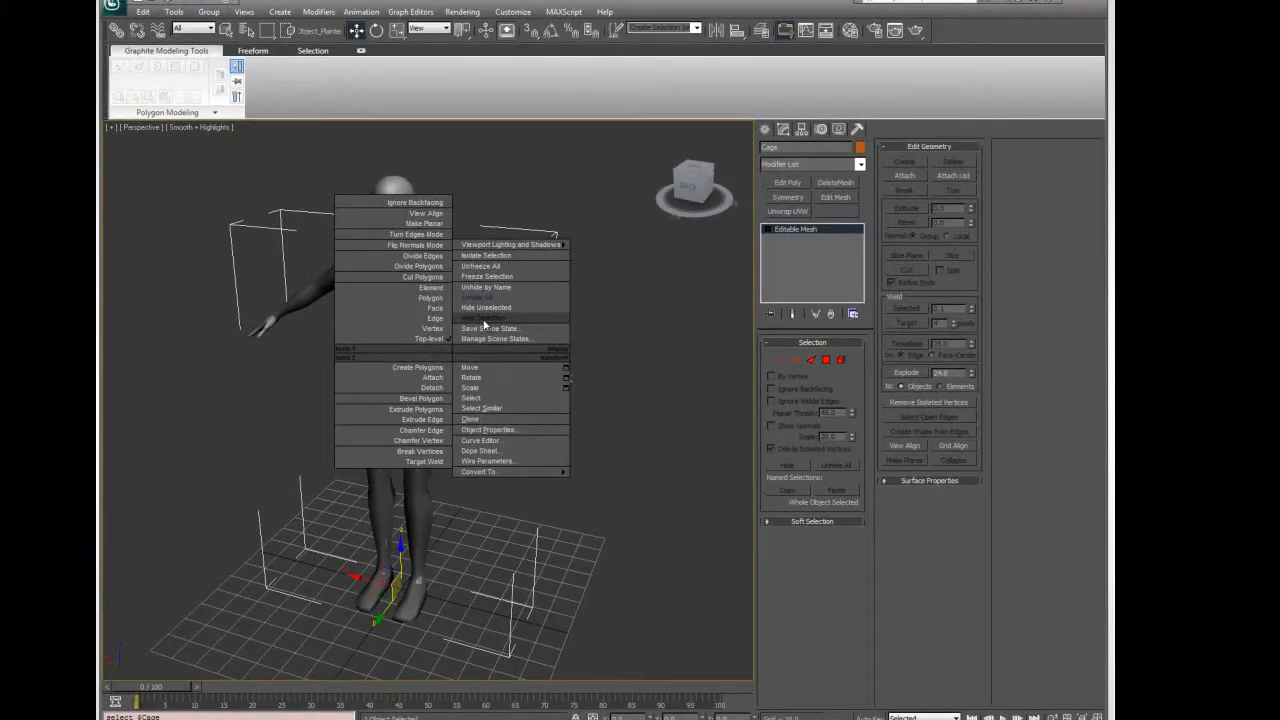
click(525, 209)
- Select the Body mesh and prepare it for polygon editing in the straight-on view with edged faces shown
click(689, 188)
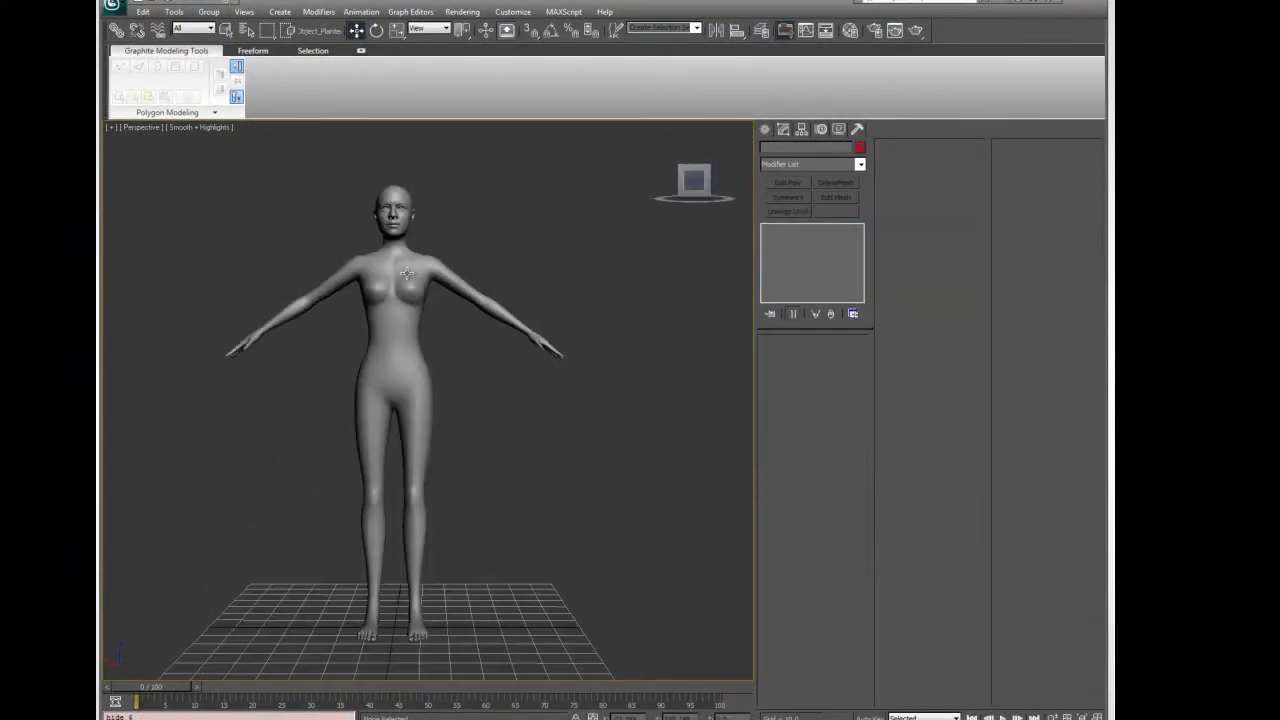
click(406, 274)
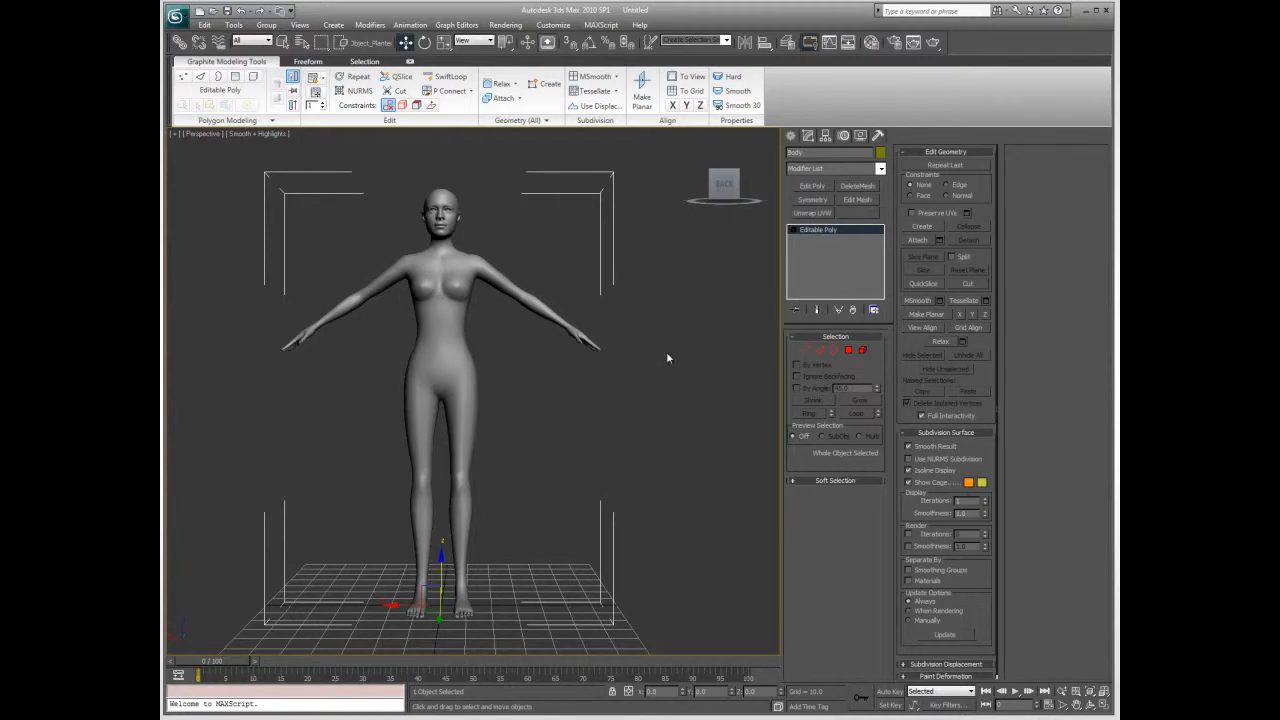
key(f)
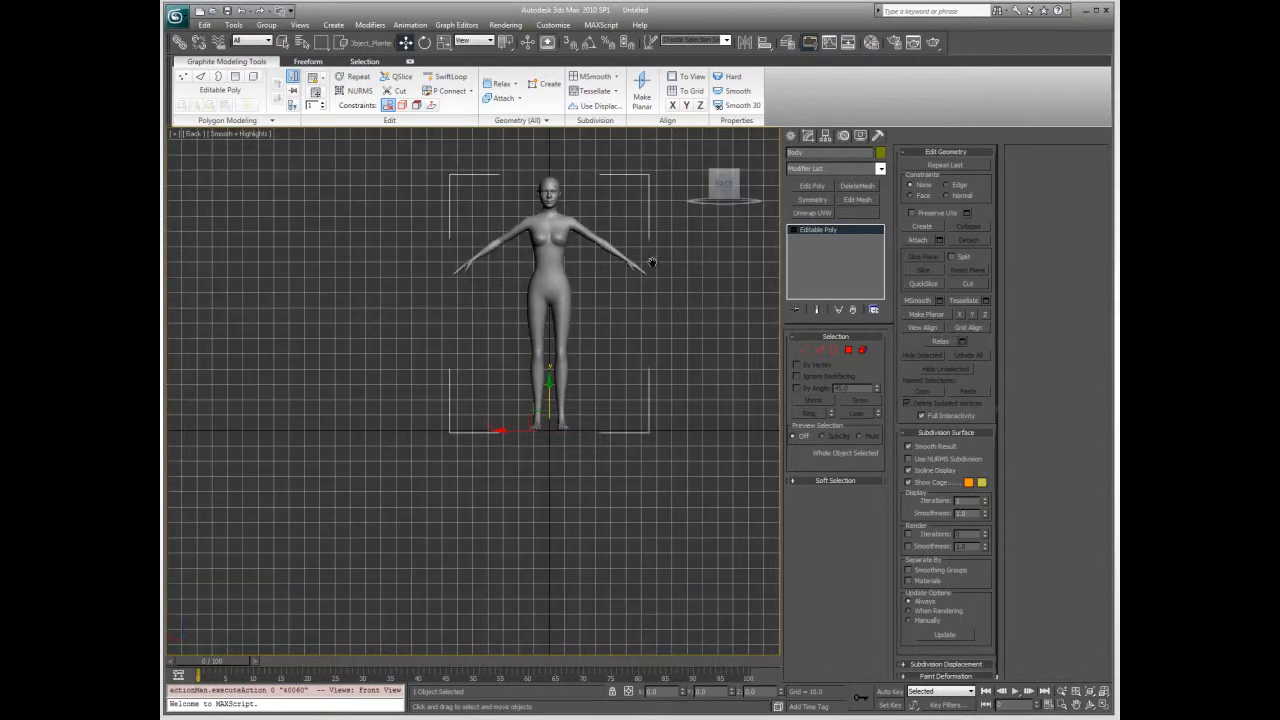
scroll(594, 330, up, 3)
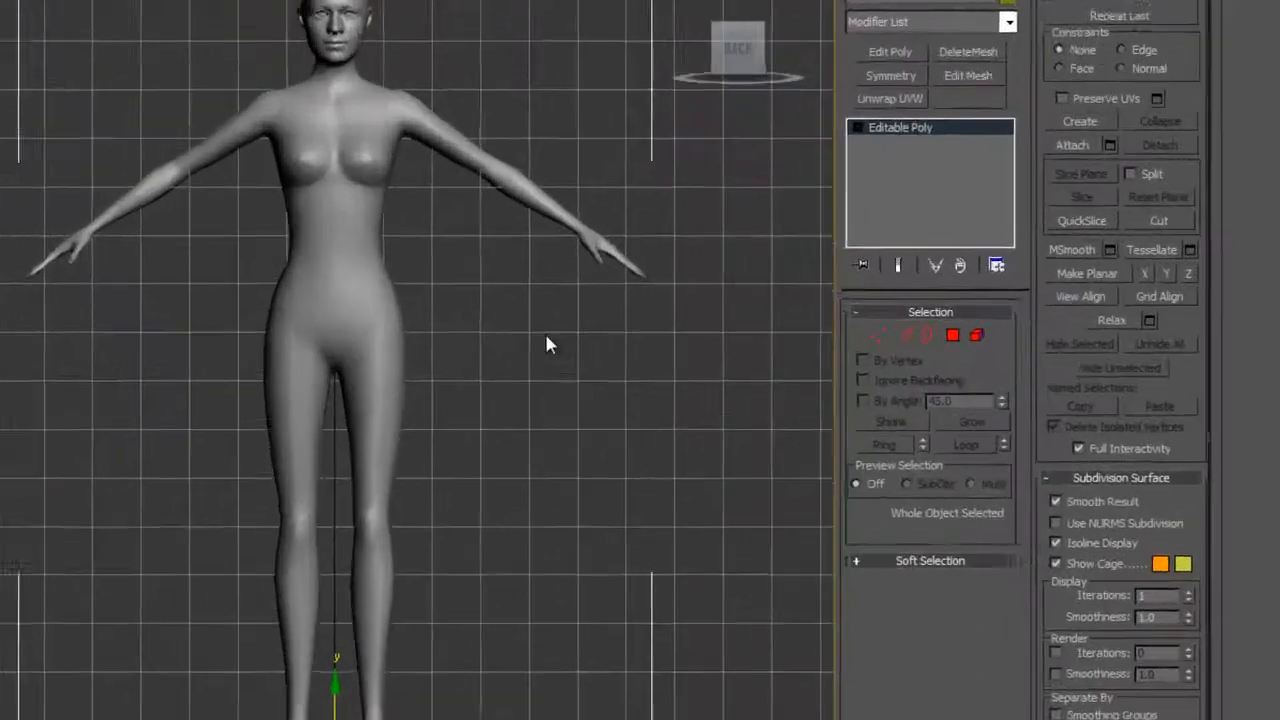
key(F3)
click(1001, 328)
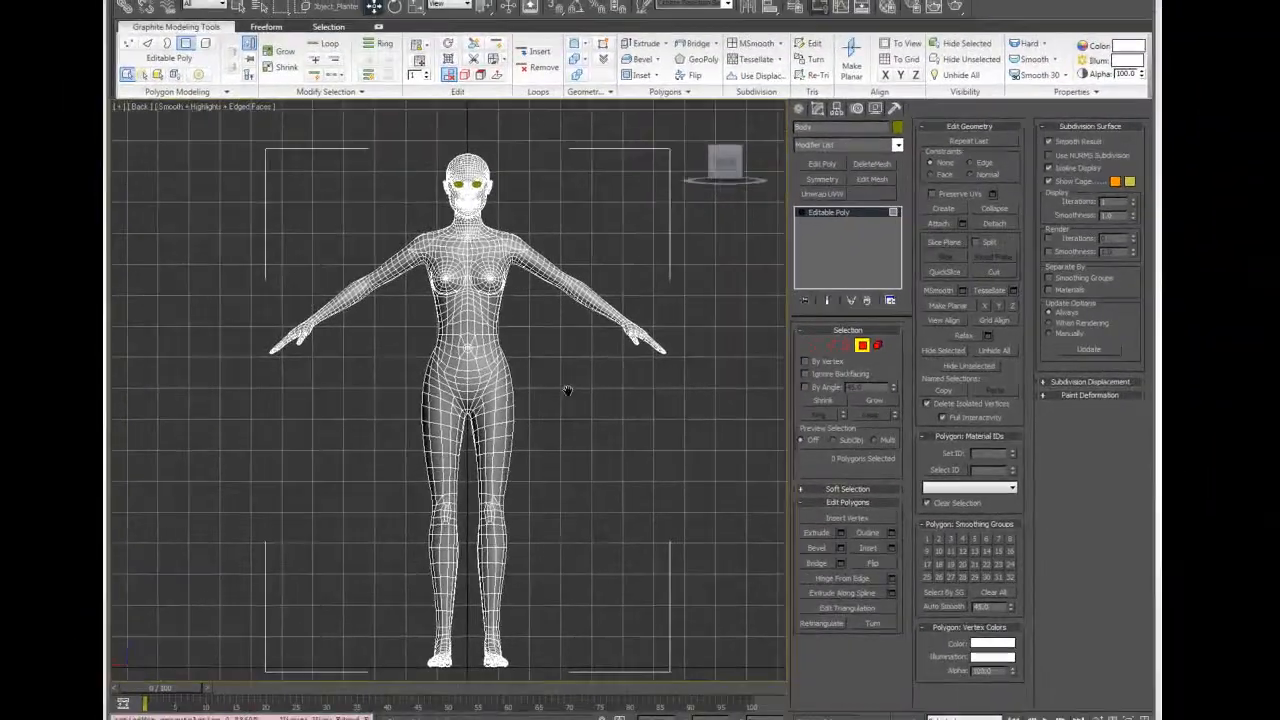
scroll(567, 391, up, 5)
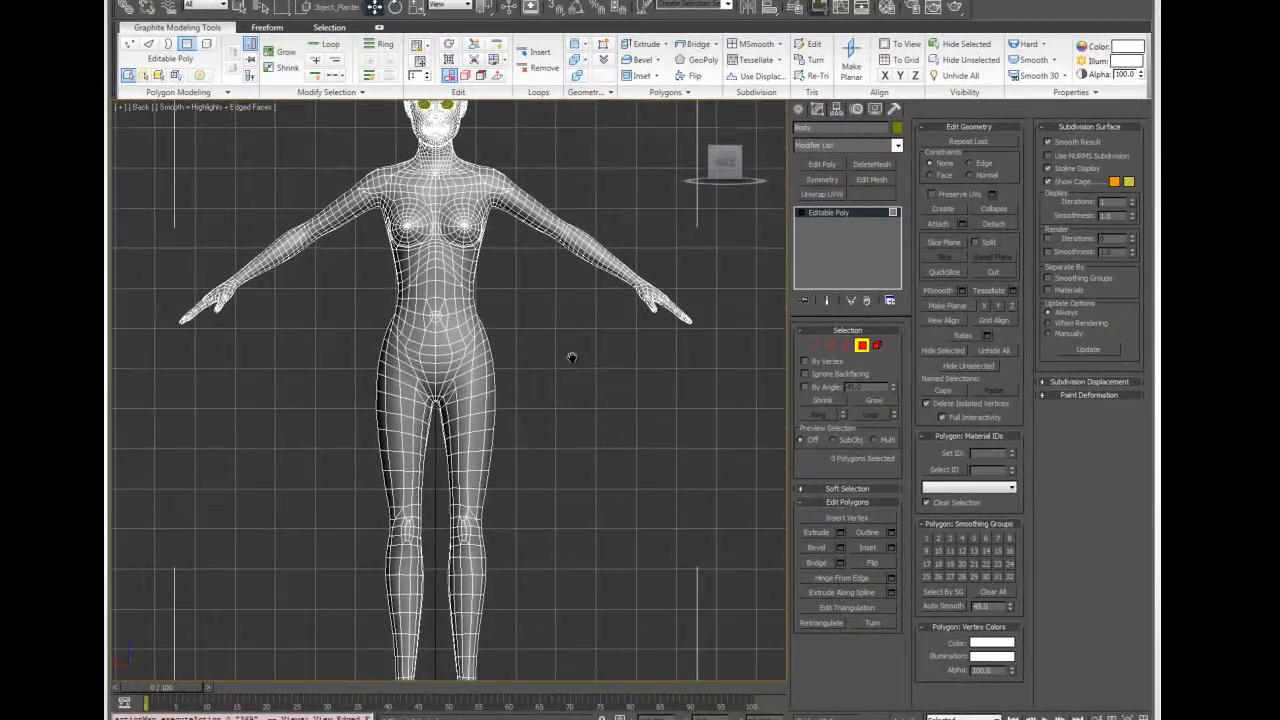
scroll(611, 367, up, 4)
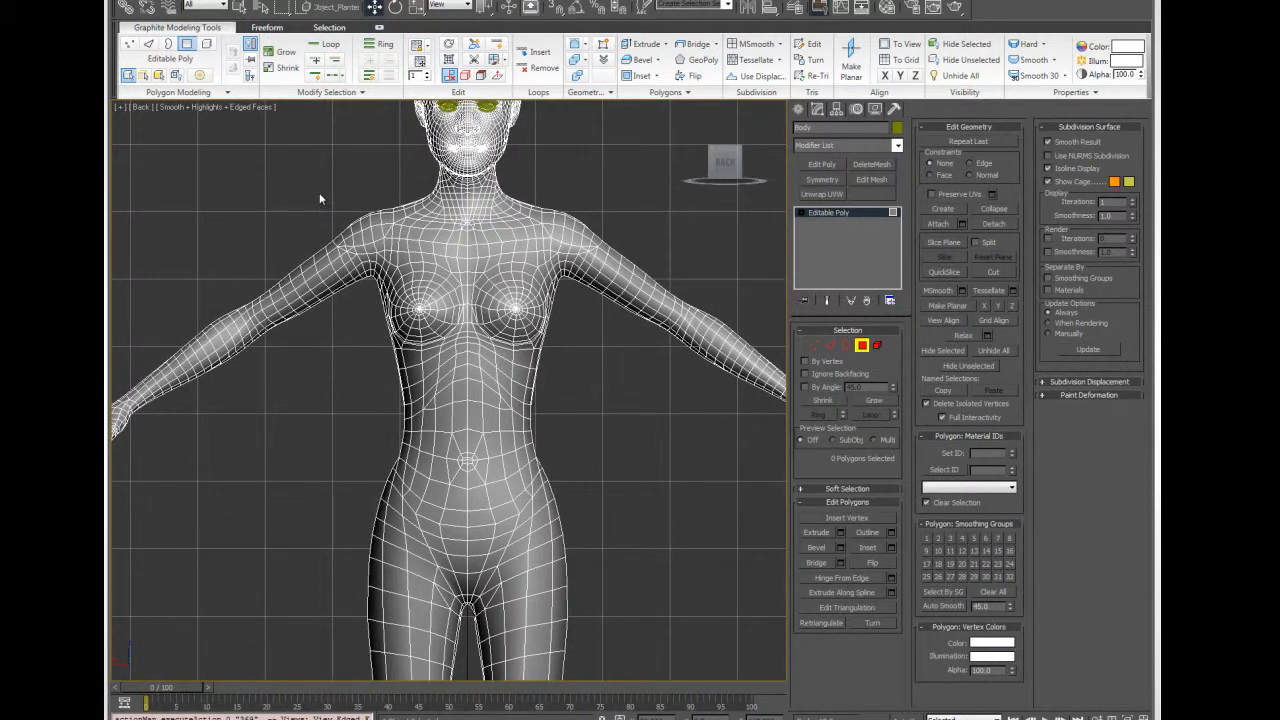
- Select the body polygons covering the torso, the arms down to the forearms and the legs to just below the knees
drag(170, 162, 747, 527)
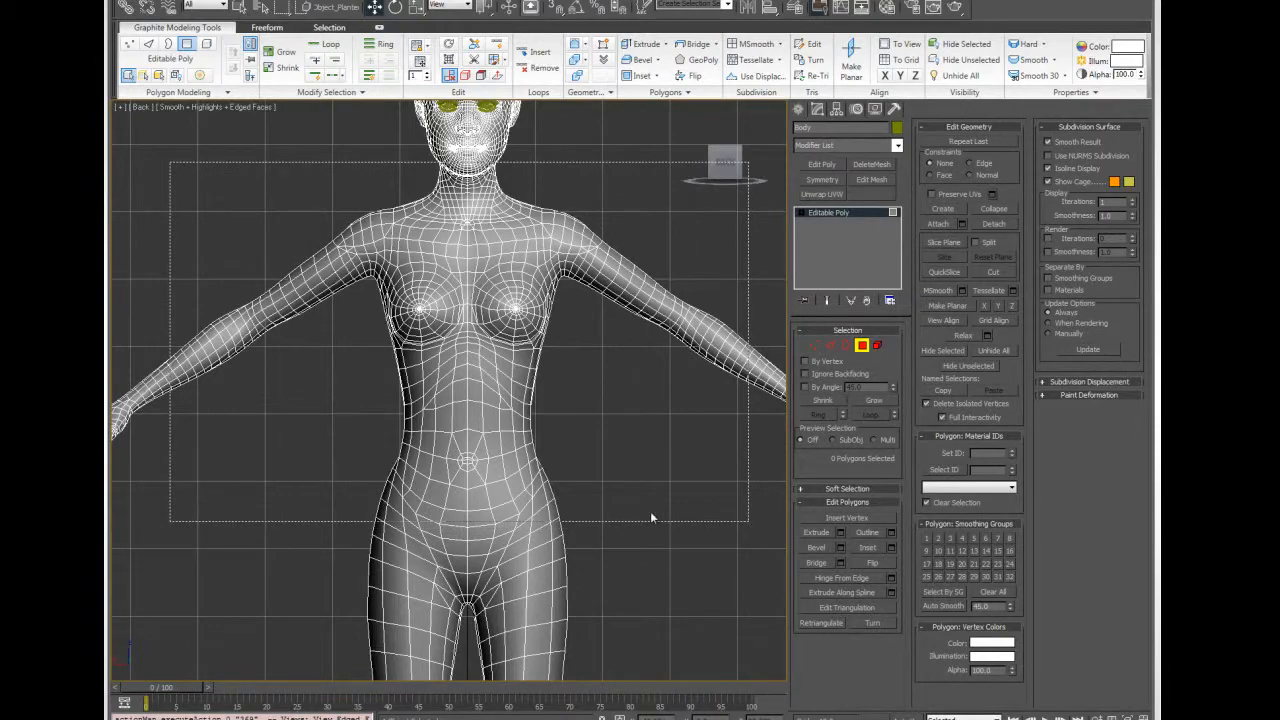
scroll(645, 508, down, 2)
middle_drag(632, 502, 565, 244)
scroll(564, 250, down, 1)
drag(560, 251, 435, 458)
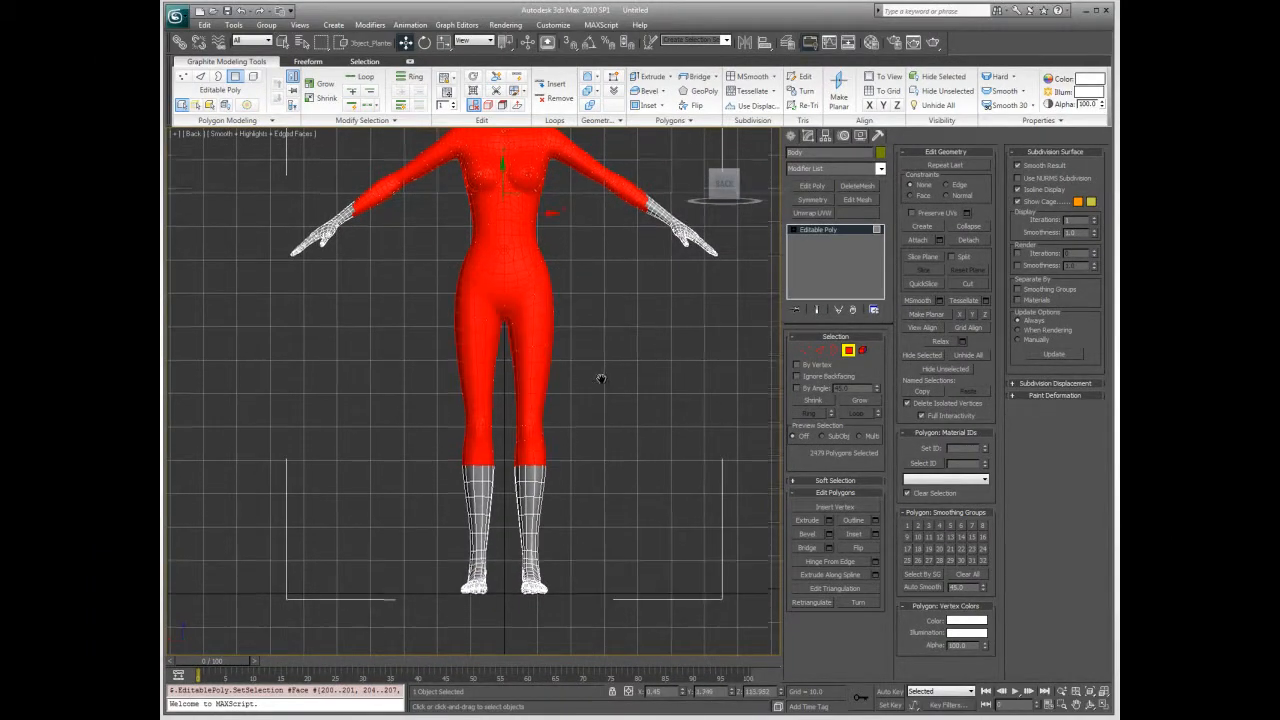
- Remove the head and neck polygons from the selection, keeping everything from the base of the neck down
middle_drag(600, 374, 581, 527)
scroll(591, 426, down, 1)
scroll(571, 309, up, 2)
middle_drag(564, 250, 534, 394)
scroll(532, 389, up, 2)
drag(520, 322, 346, 431)
middle_drag(549, 417, 558, 229)
scroll(574, 334, down, 5)
scroll(560, 222, down, 3)
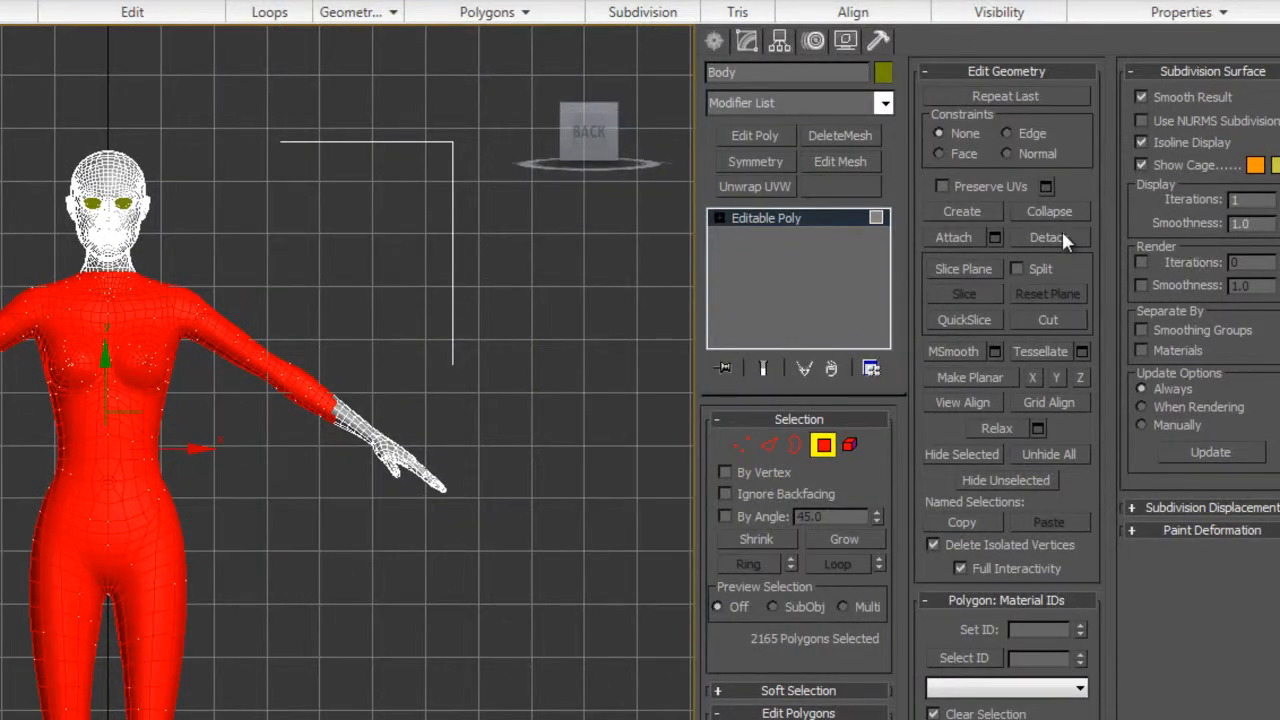
- Detach the selected polygons as a clone named testFullBody
click(1050, 237)
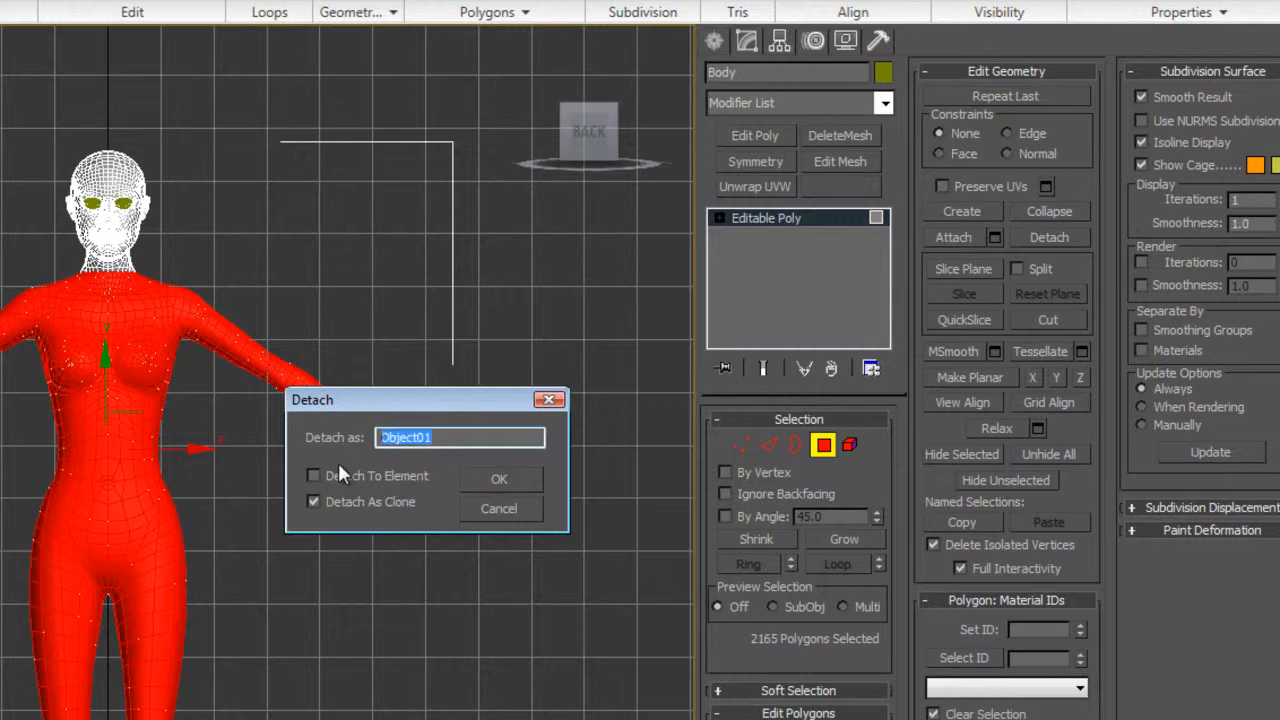
text(testFullBody)
click(500, 480)
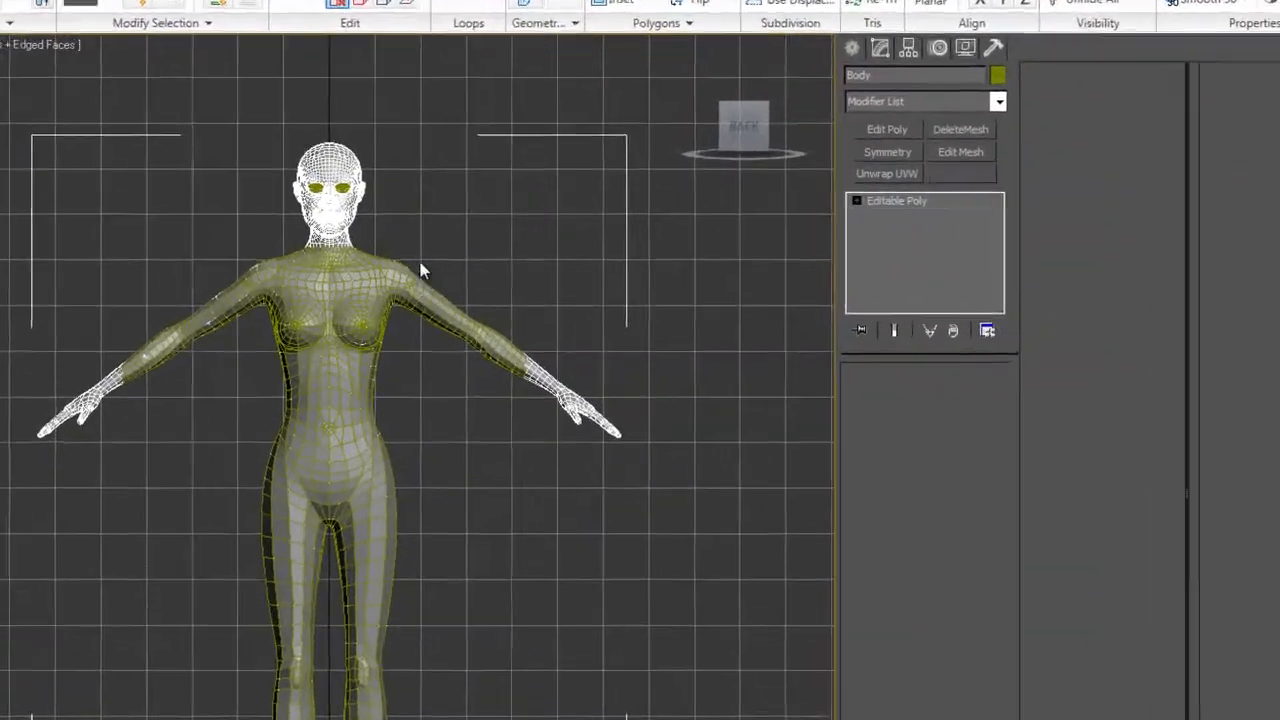
- Hide the original Body mesh, then select testFullBody and hide all unselected objects
right_click(450, 234)
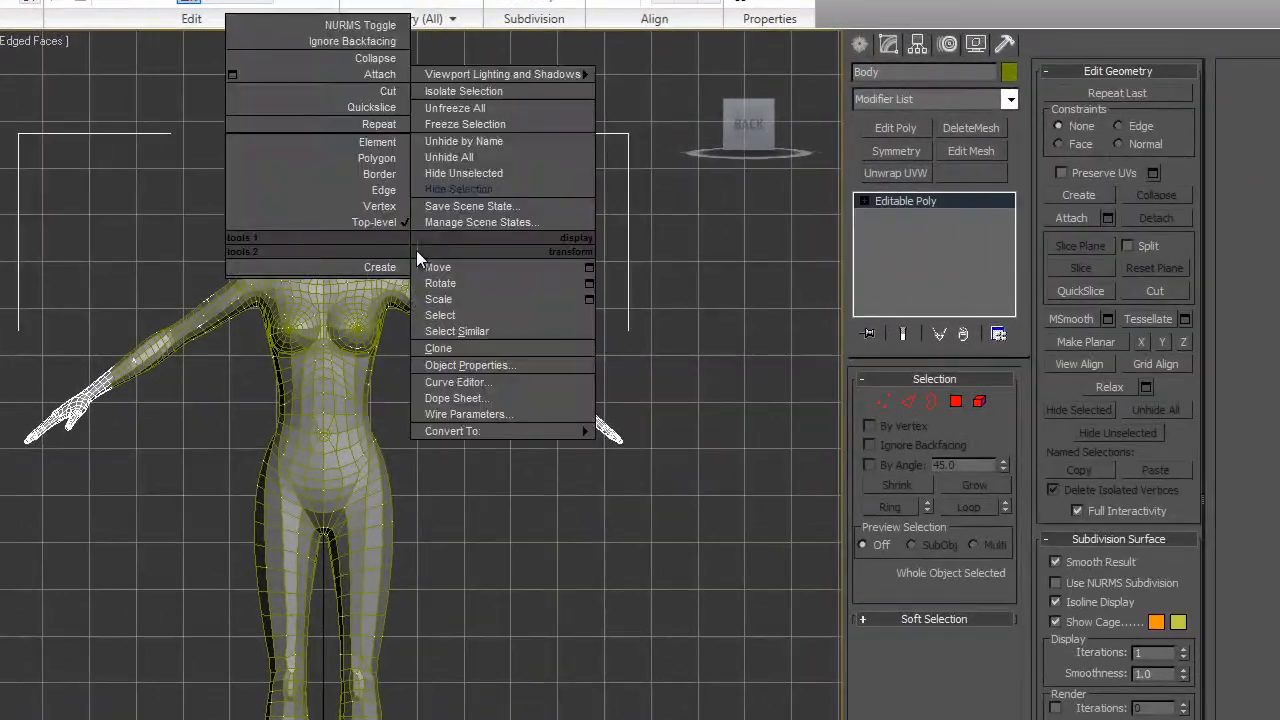
click(457, 195)
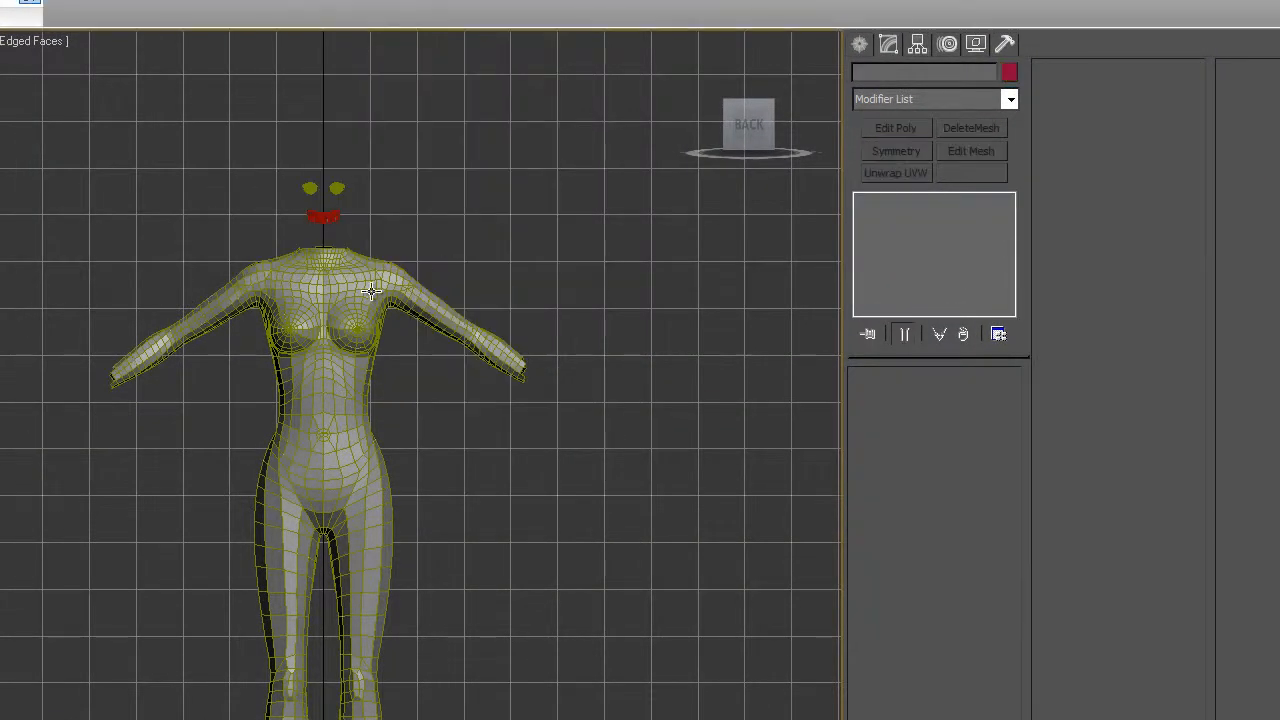
click(365, 290)
right_click(494, 258)
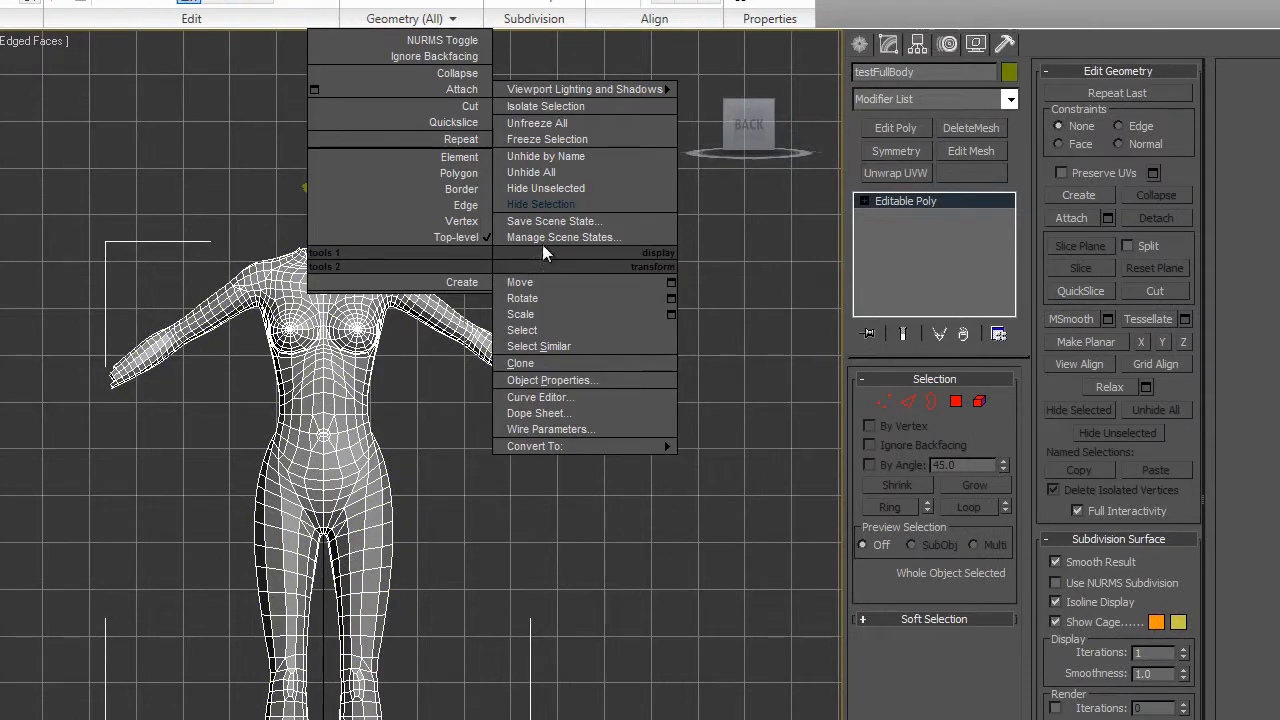
click(543, 192)
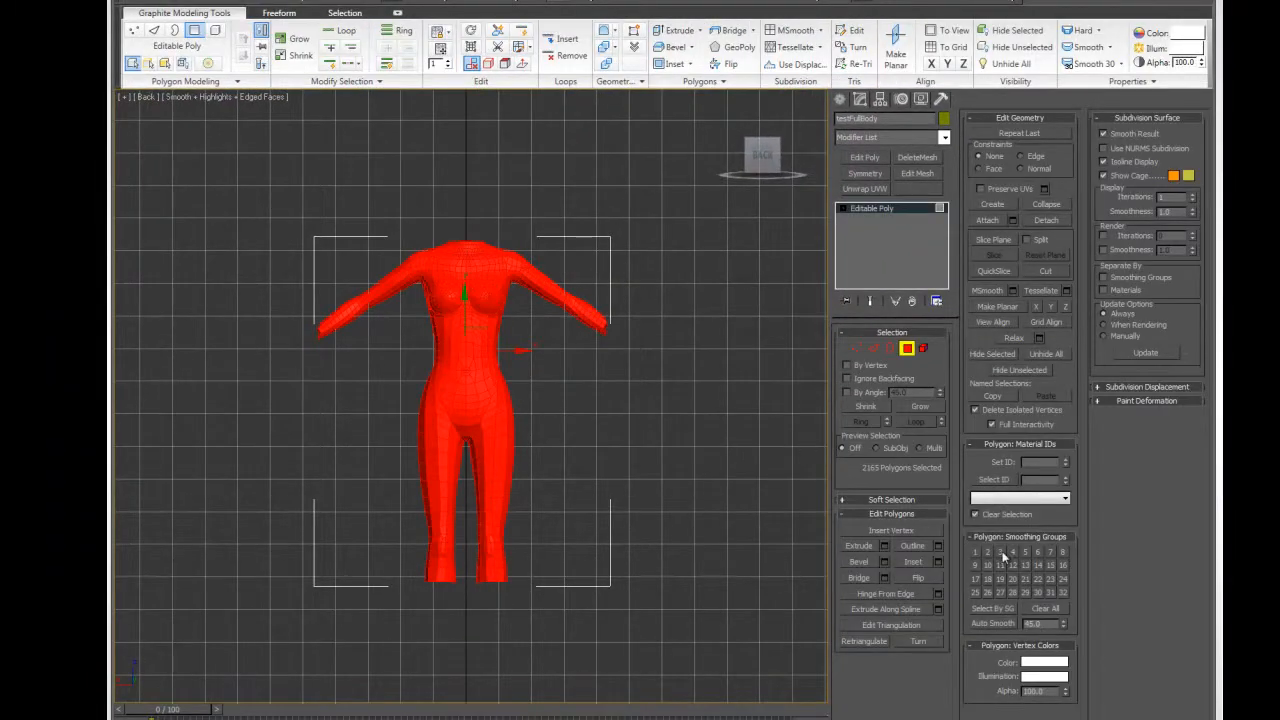
- Assign smoothing group 1 to all polygons of testFullBody and return to object level
click(977, 552)
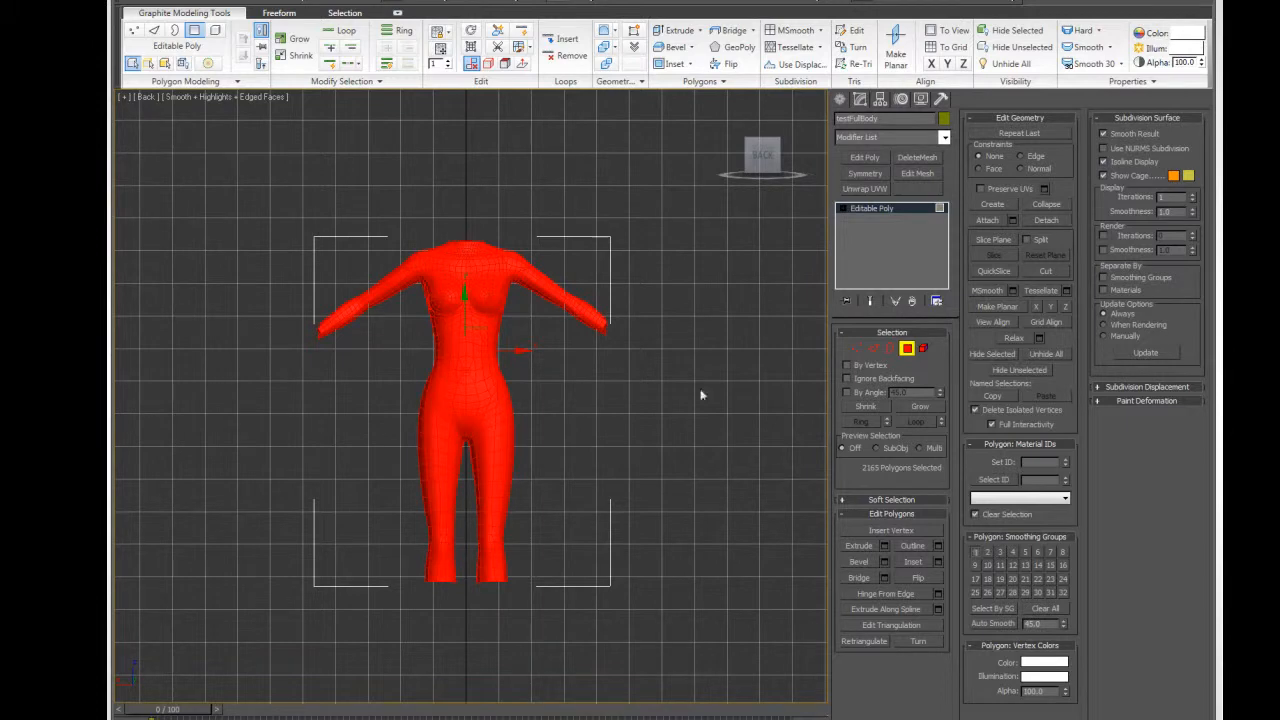
click(877, 206)
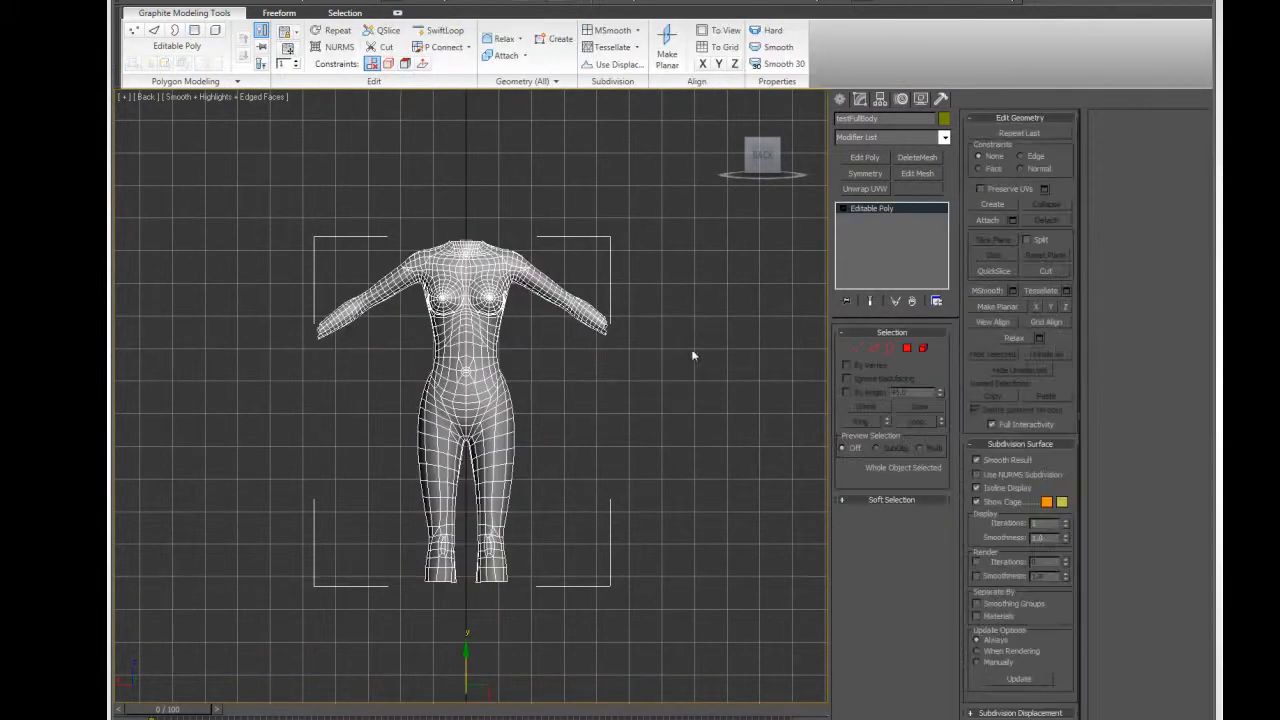
middle_drag(711, 350, 714, 300)
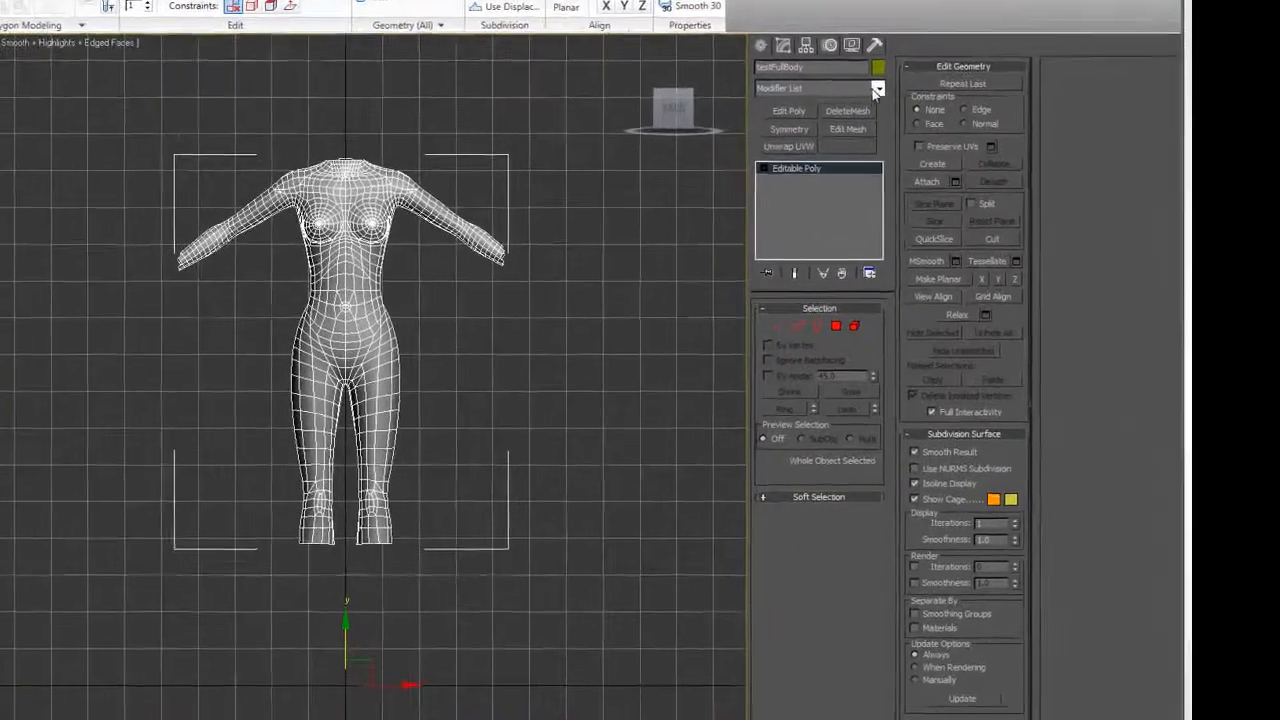
- Apply a Push modifier to testFullBody and set its push value to 0.35
click(944, 137)
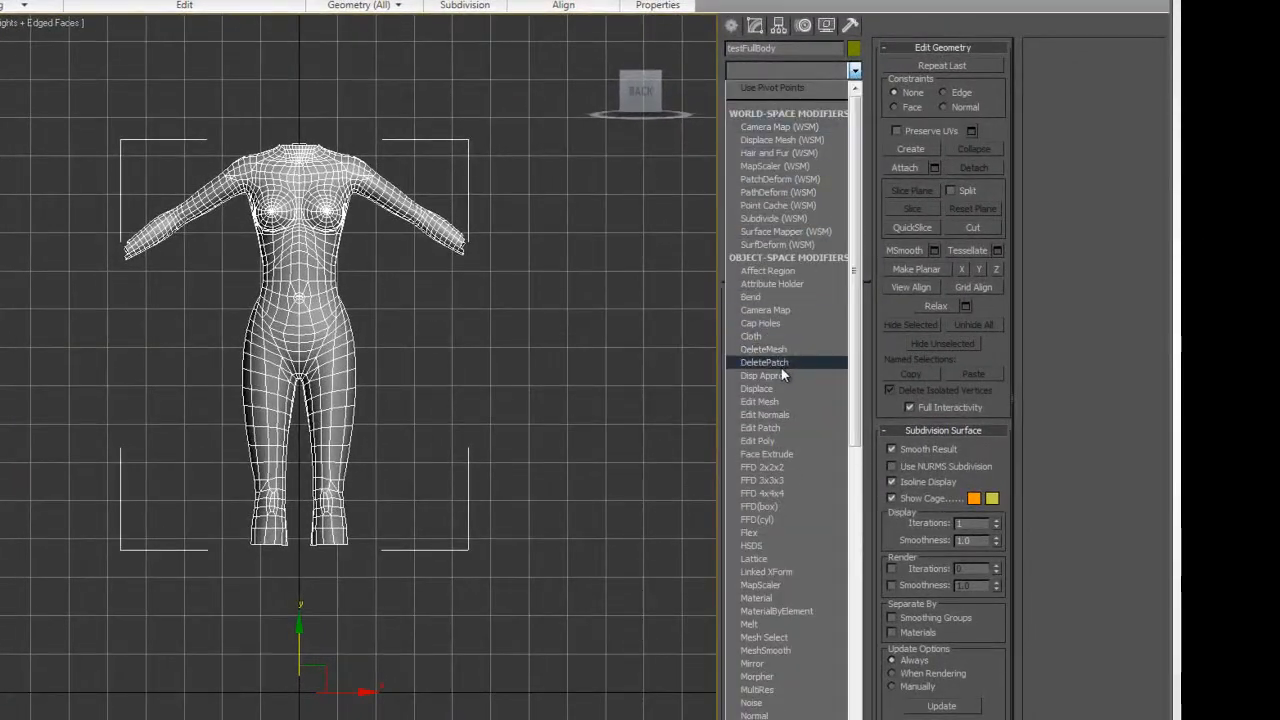
scroll(789, 556, down, 3)
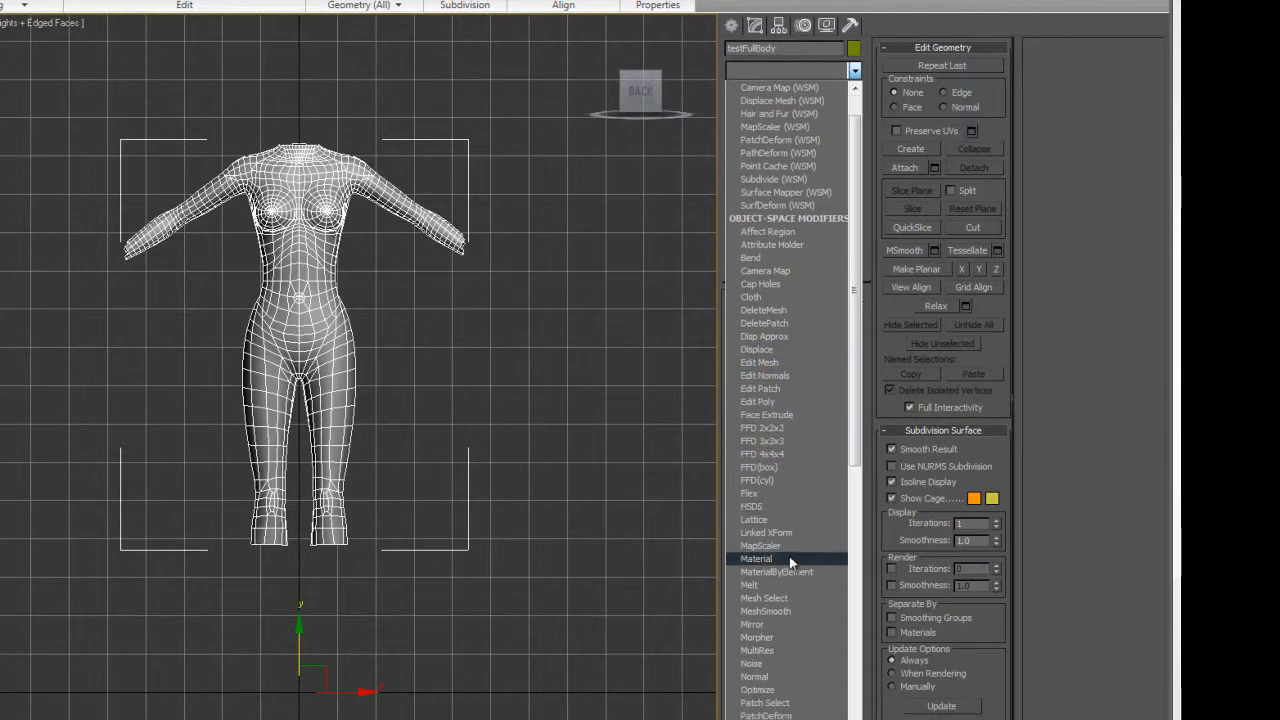
scroll(766, 680, down, 2)
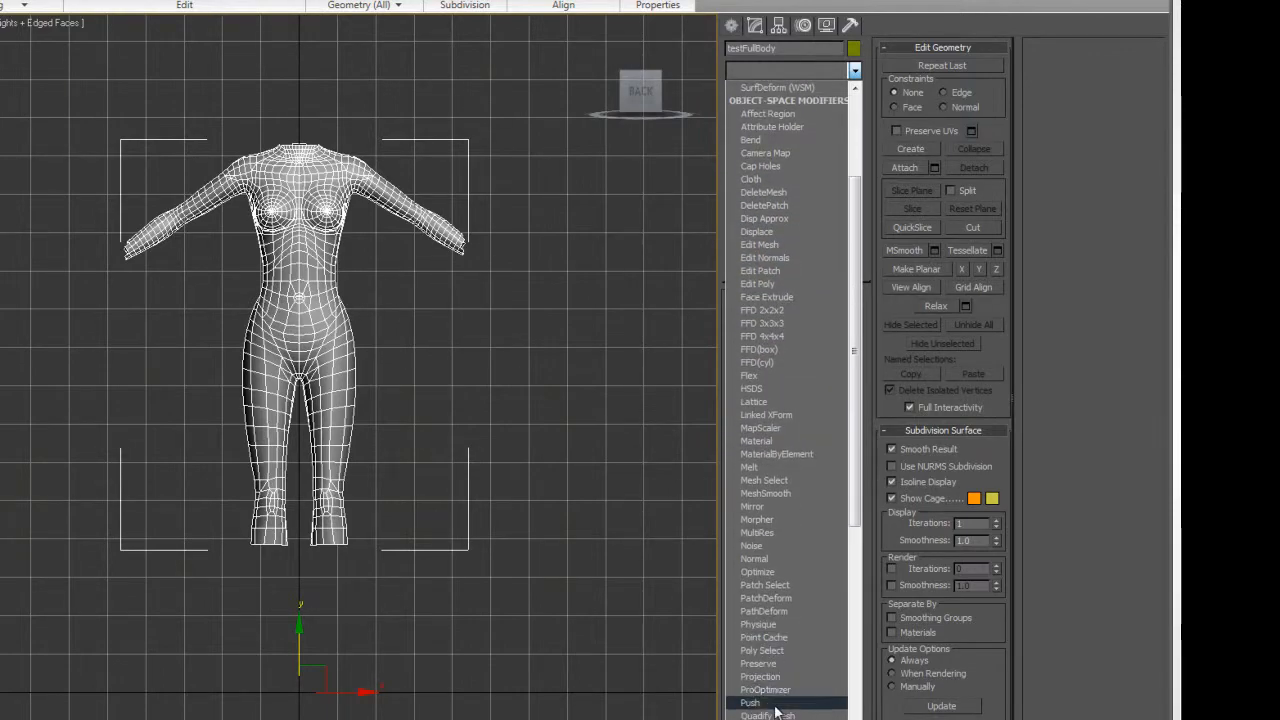
click(766, 708)
double_click(815, 320)
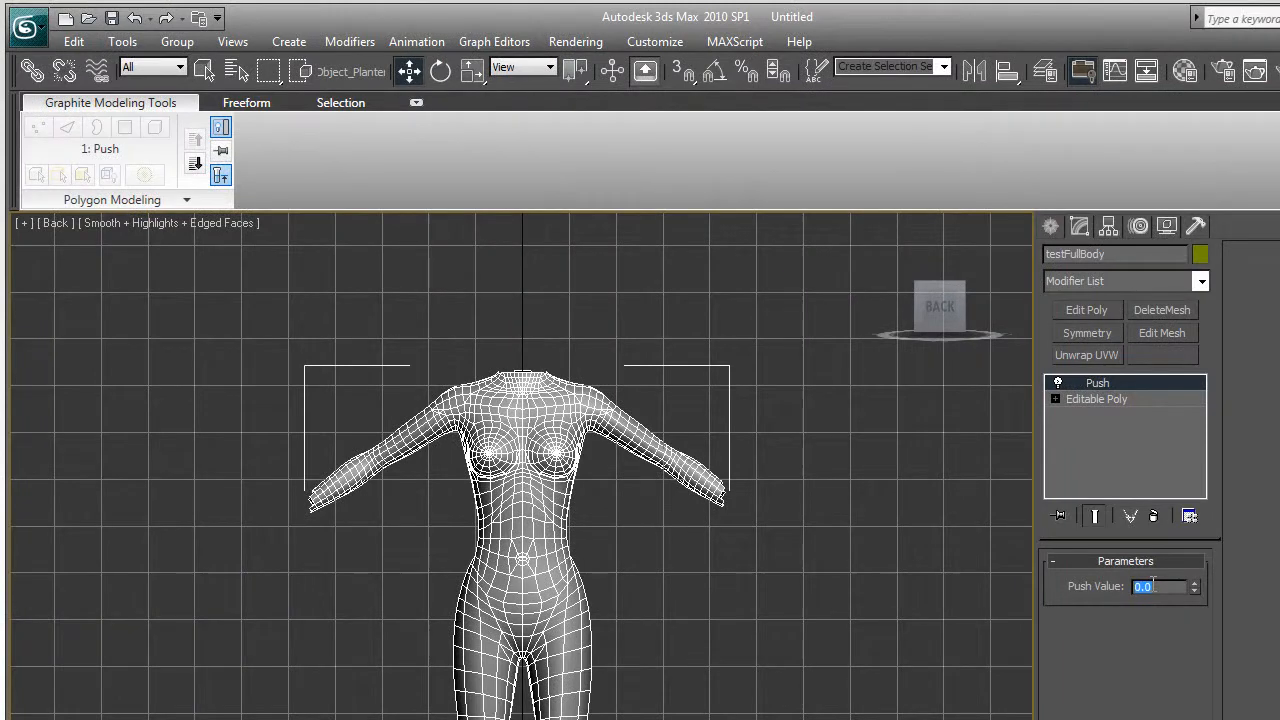
key(BackSpace)
key(Return)
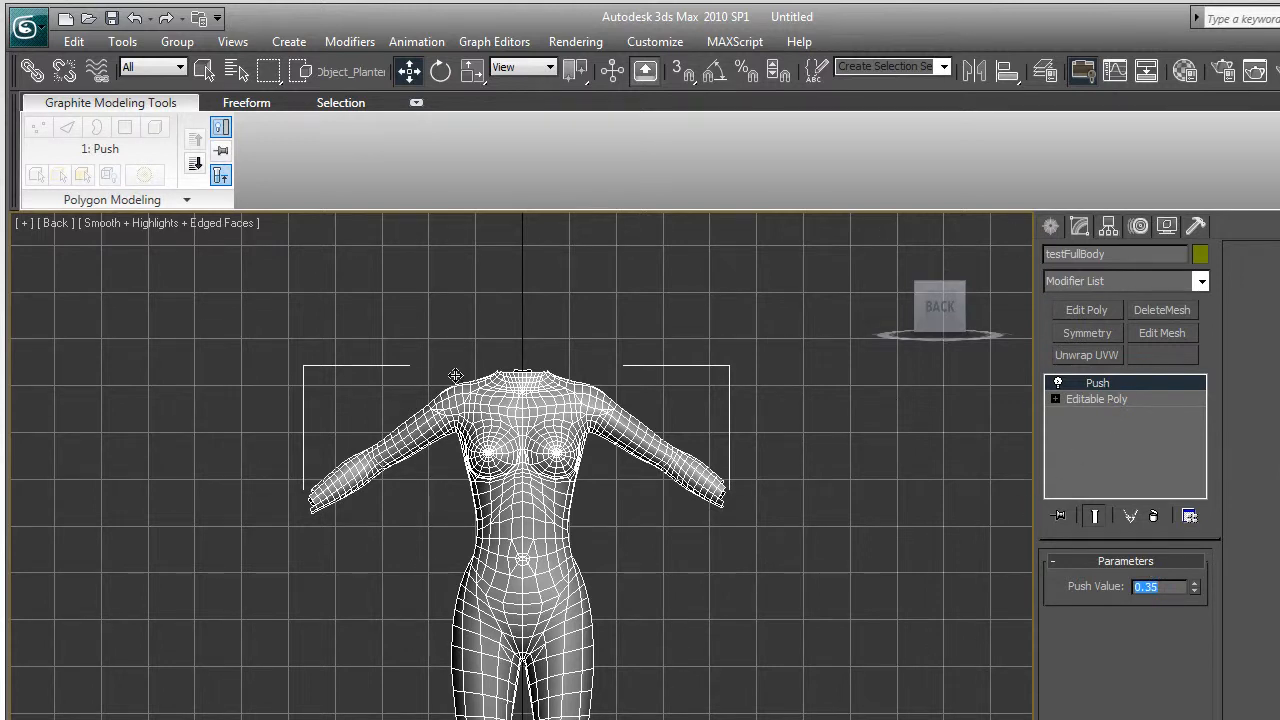
- Export testFullBody as a COLLADA NextGen file named fullbodyTest into the fullbodyTest folder, keeping the current export options
click(38, 36)
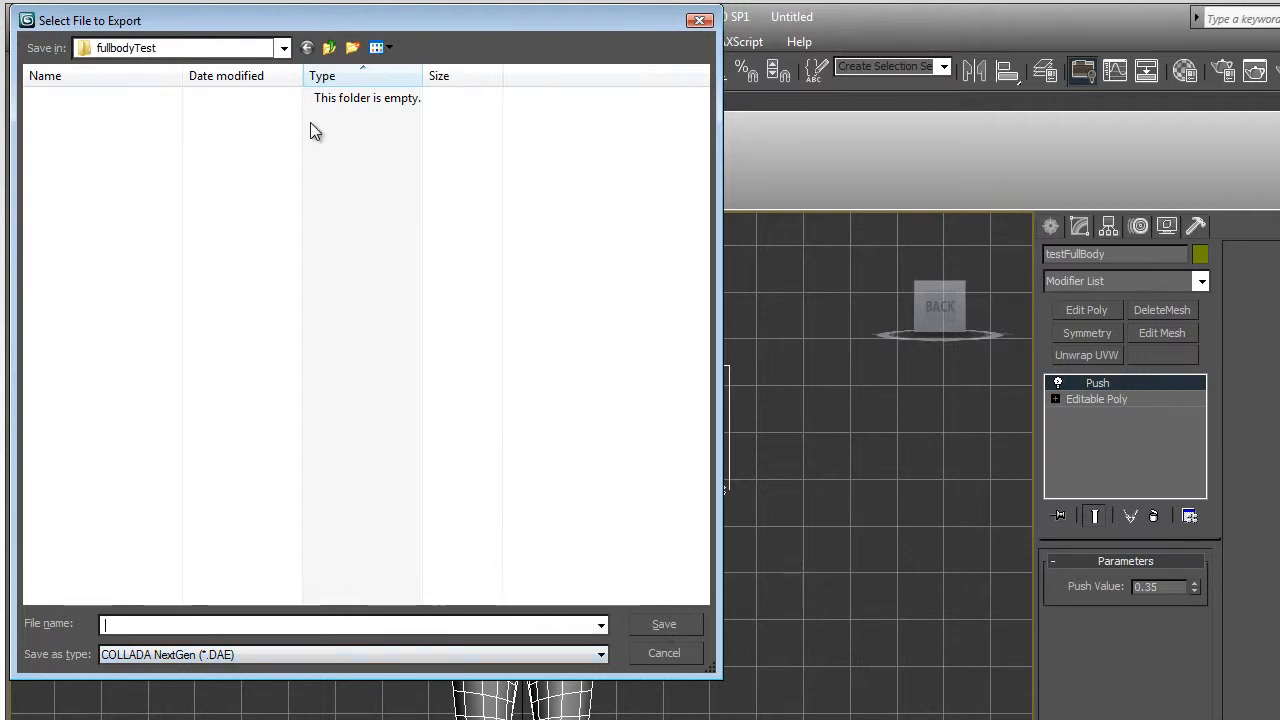
click(281, 49)
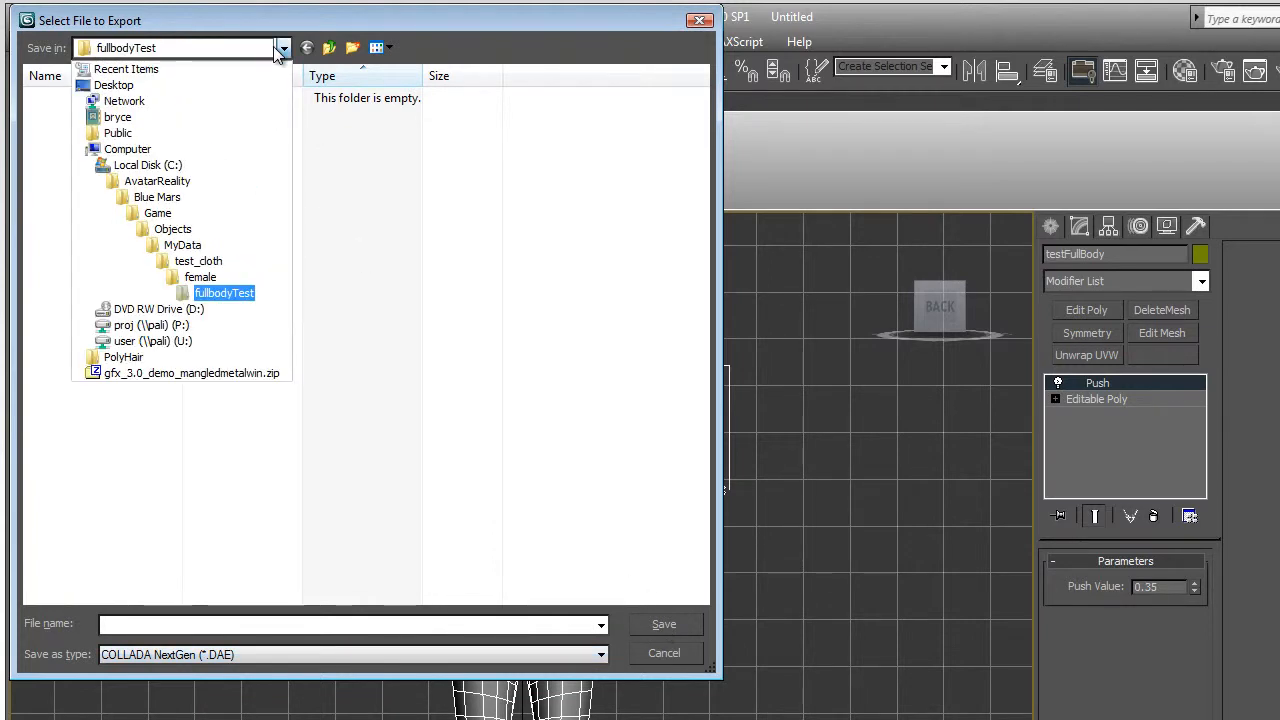
click(281, 49)
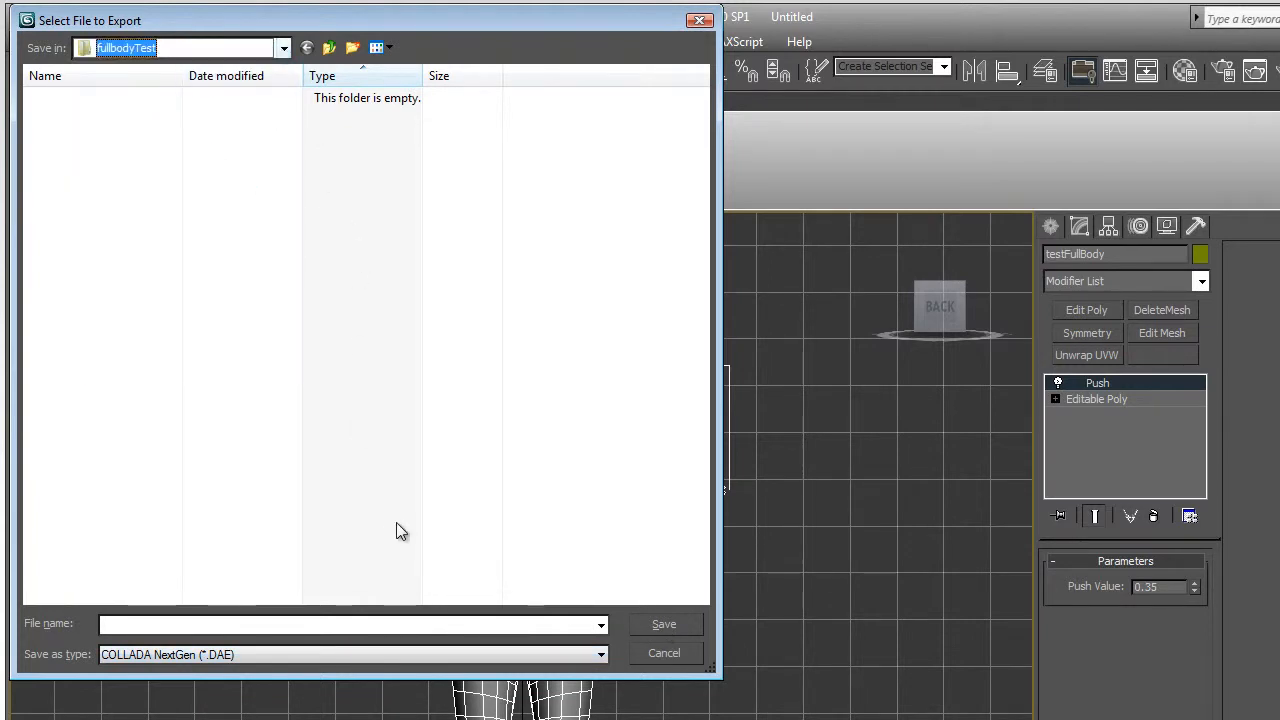
click(556, 623)
text(fullbodyTest)
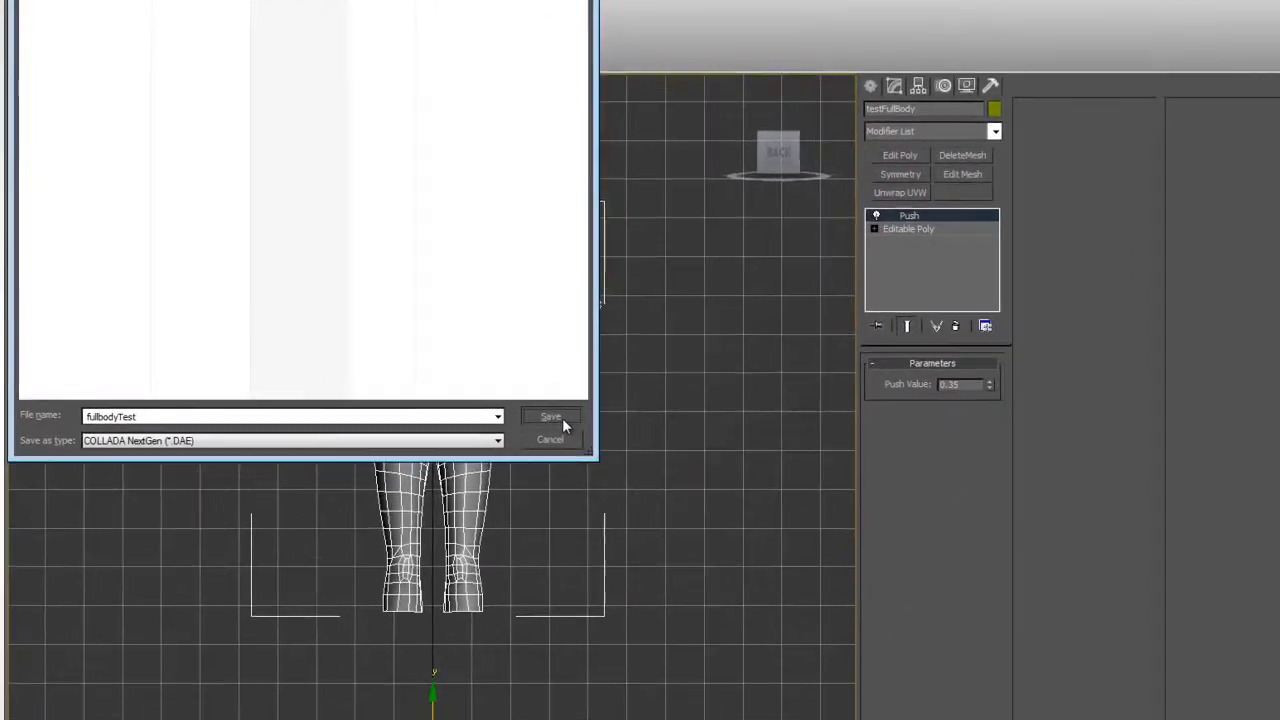
click(664, 624)
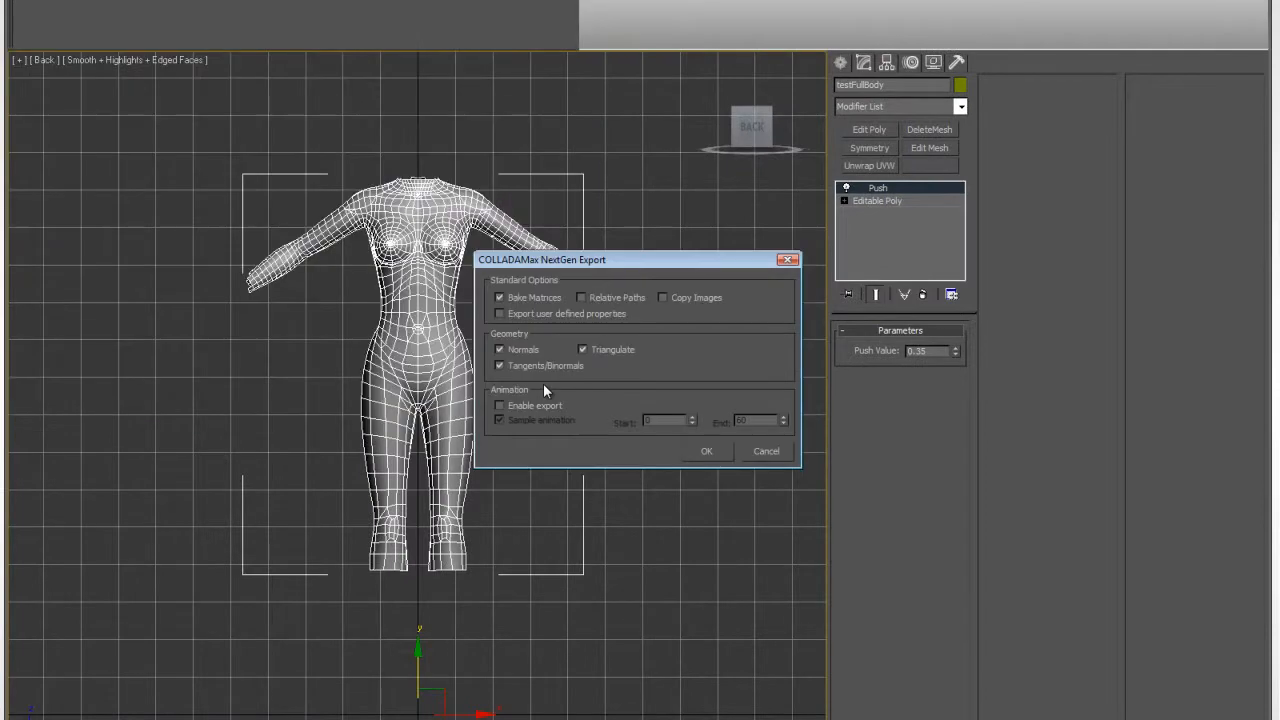
click(710, 453)
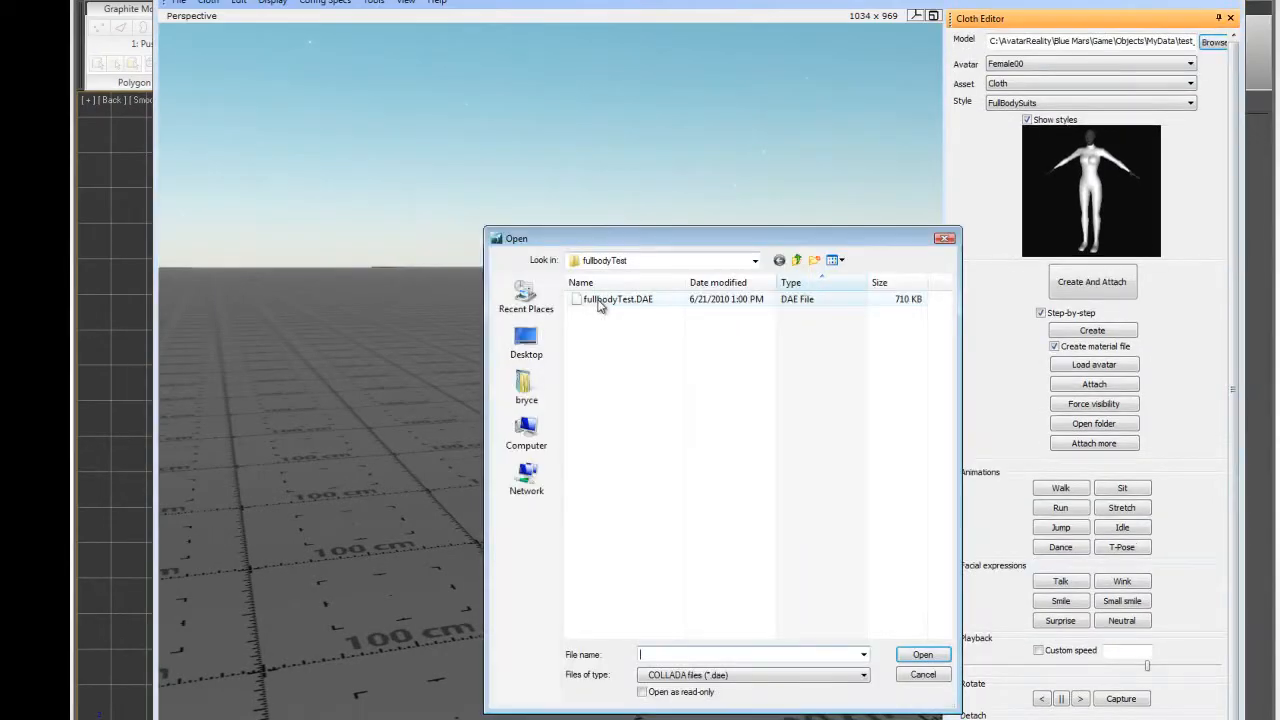
- In the Blue Mars Cloth Editor, load fullbodyTest.DAE as the model, then create the FullBodySuits asset and attach it to the Female00 avatar
click(599, 301)
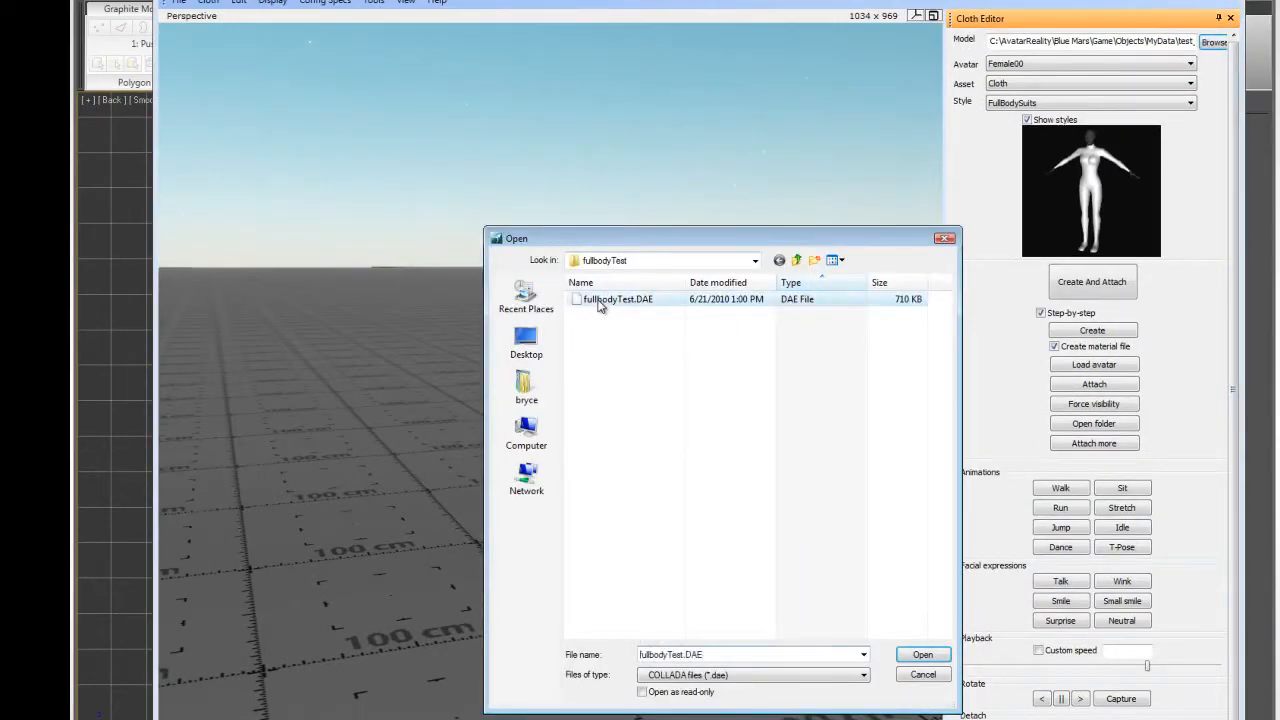
click(922, 655)
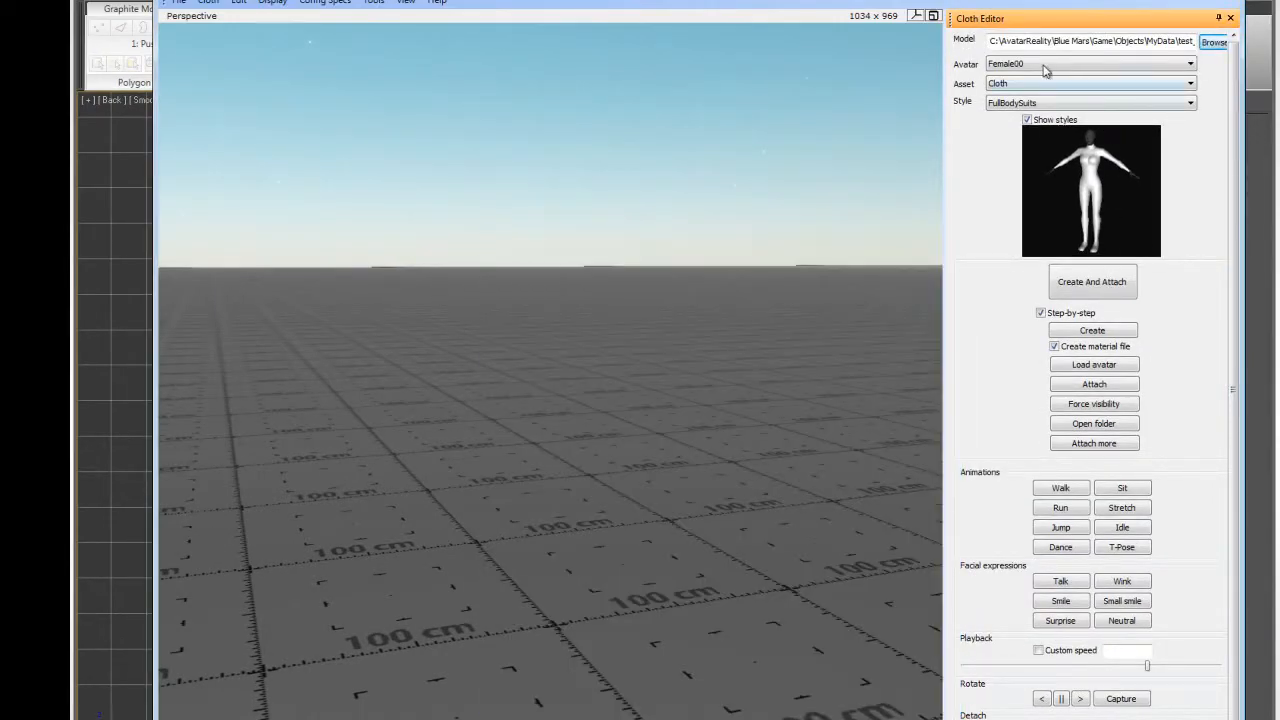
click(1092, 281)
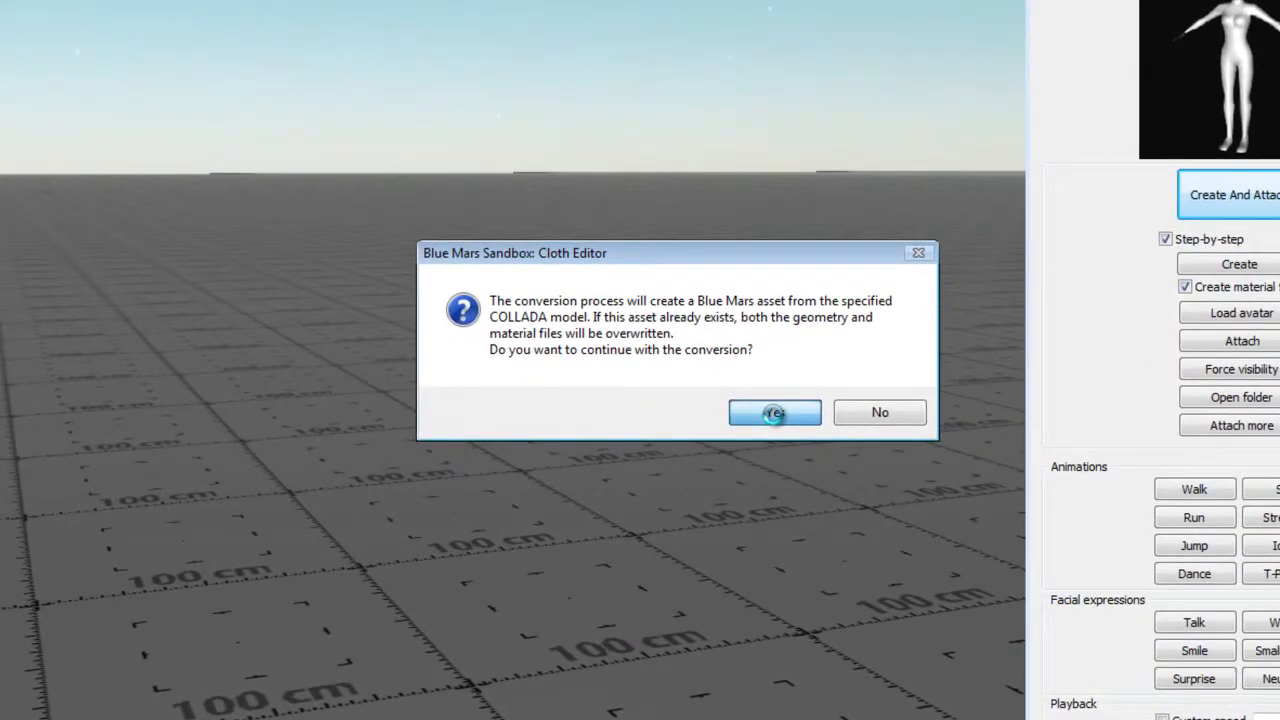
click(773, 413)
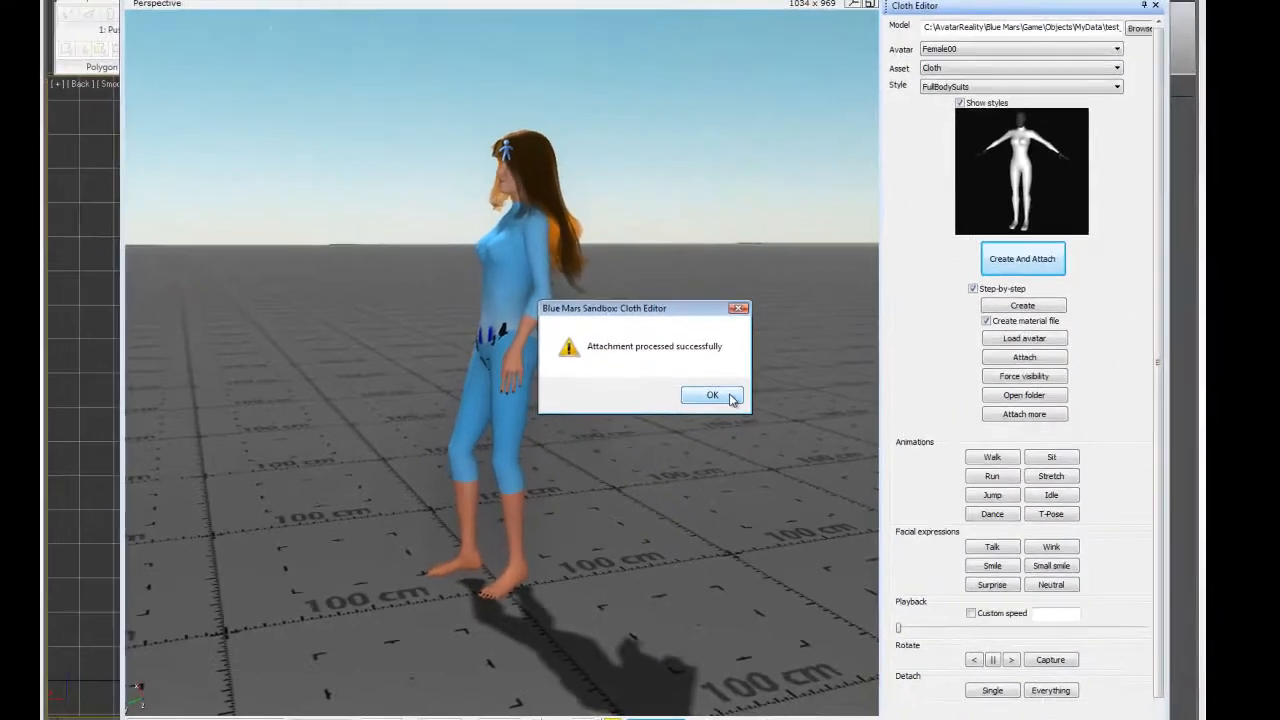
click(778, 400)
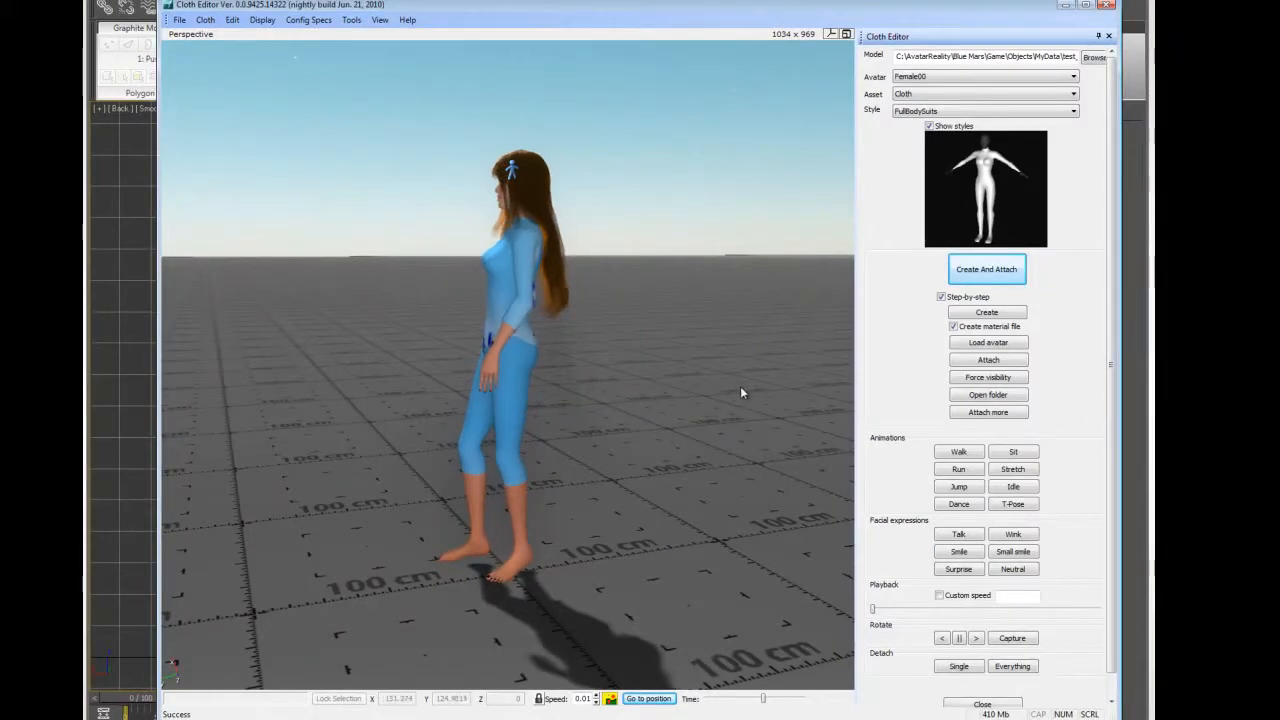
- Inspect the attached suit for skin penetration up close on the rotating avatar, using the Stretch and Jump animations
key(w)
right_drag(740, 386, 728, 375)
key(w)
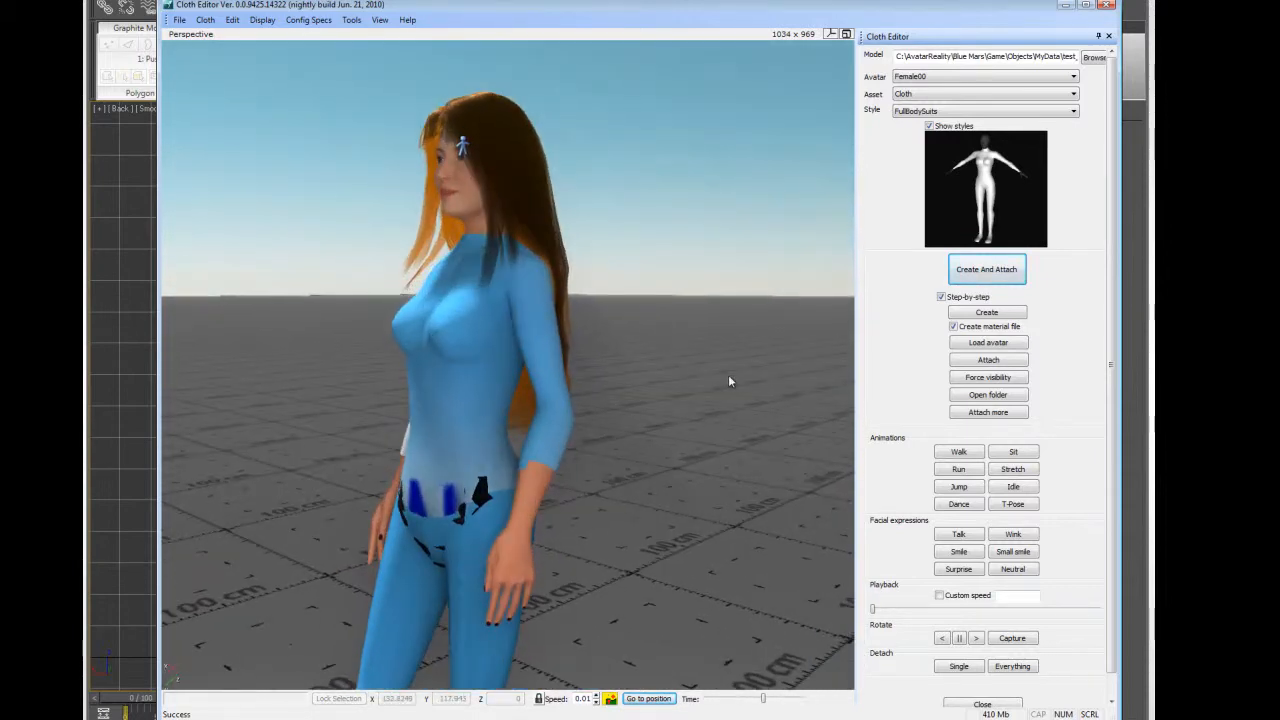
click(1015, 470)
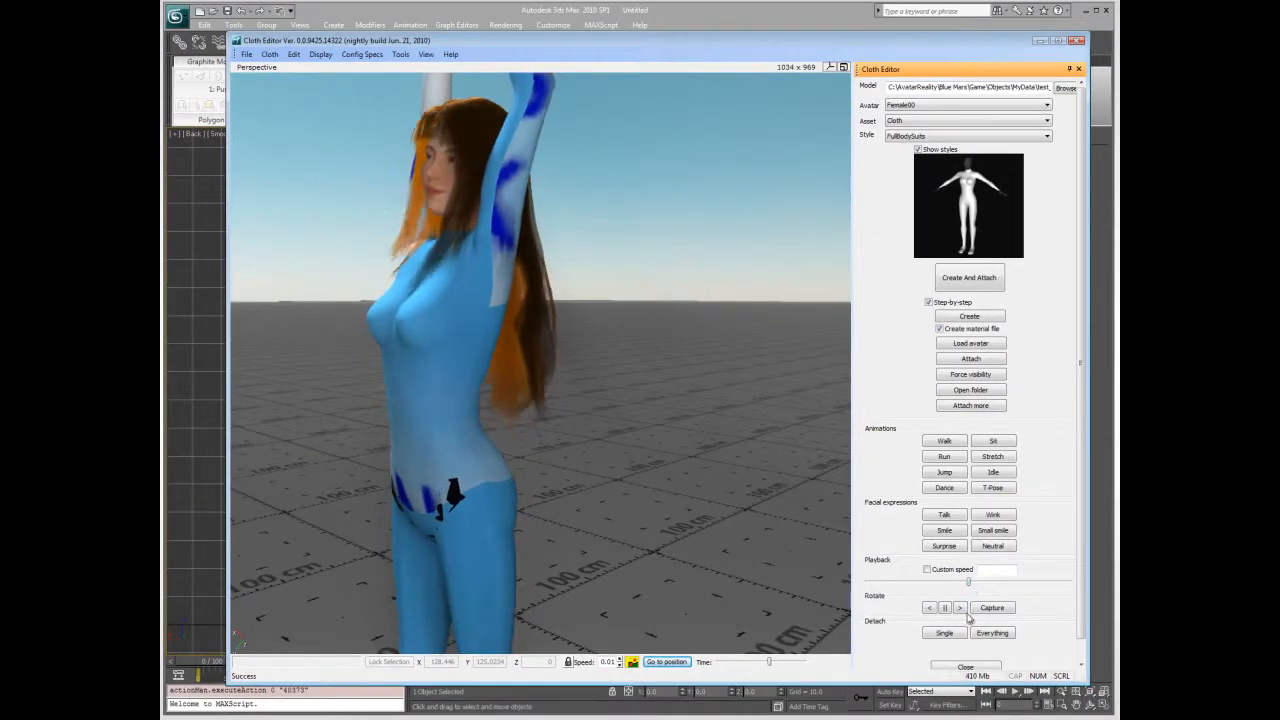
click(960, 608)
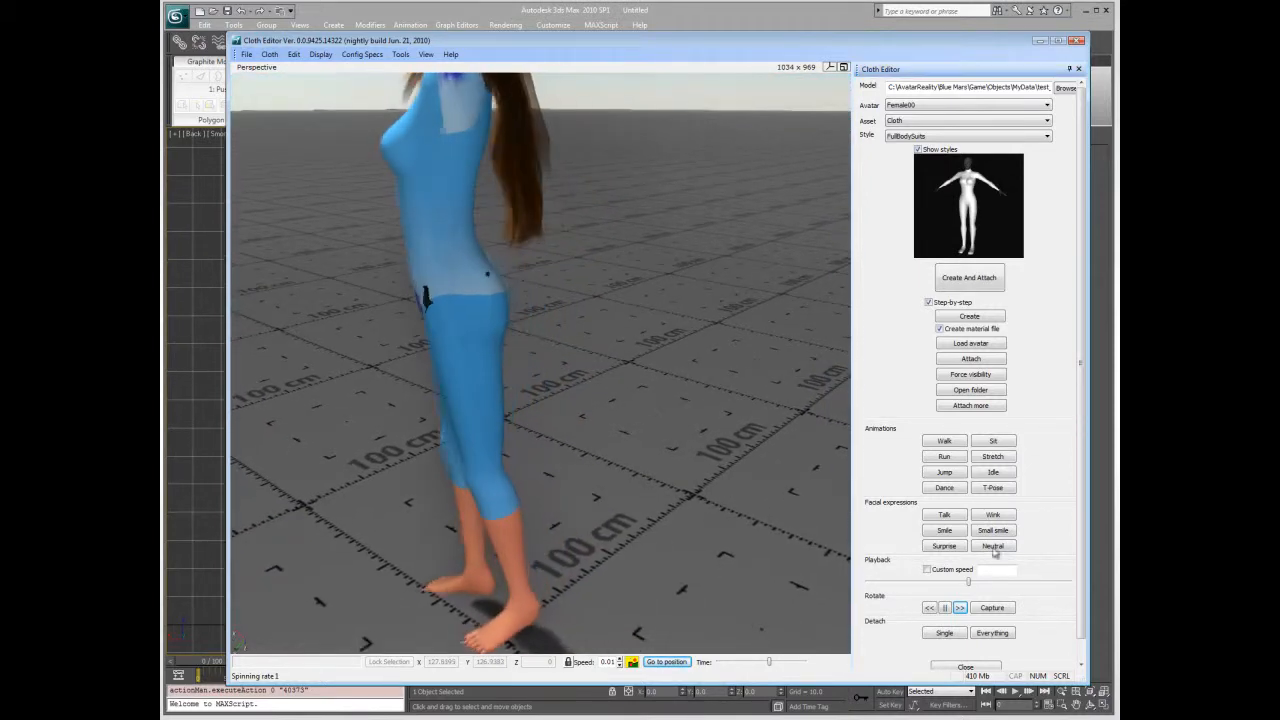
click(945, 472)
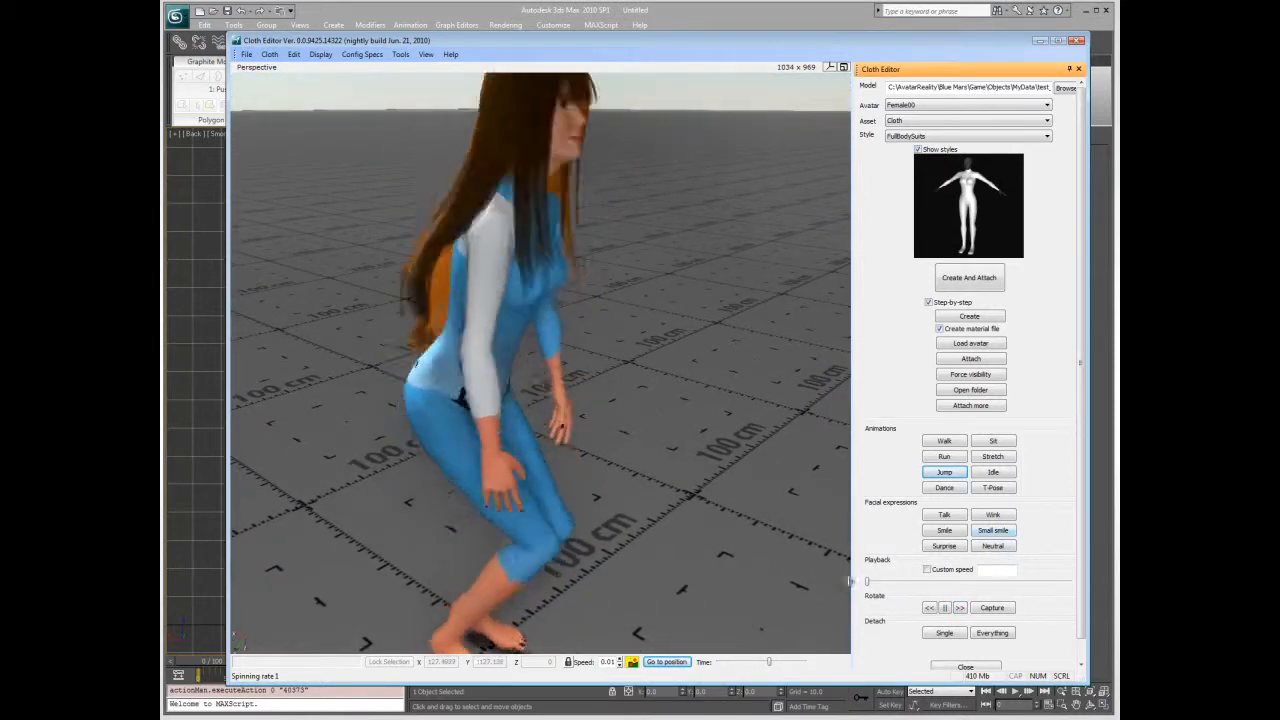
drag(873, 584, 900, 584)
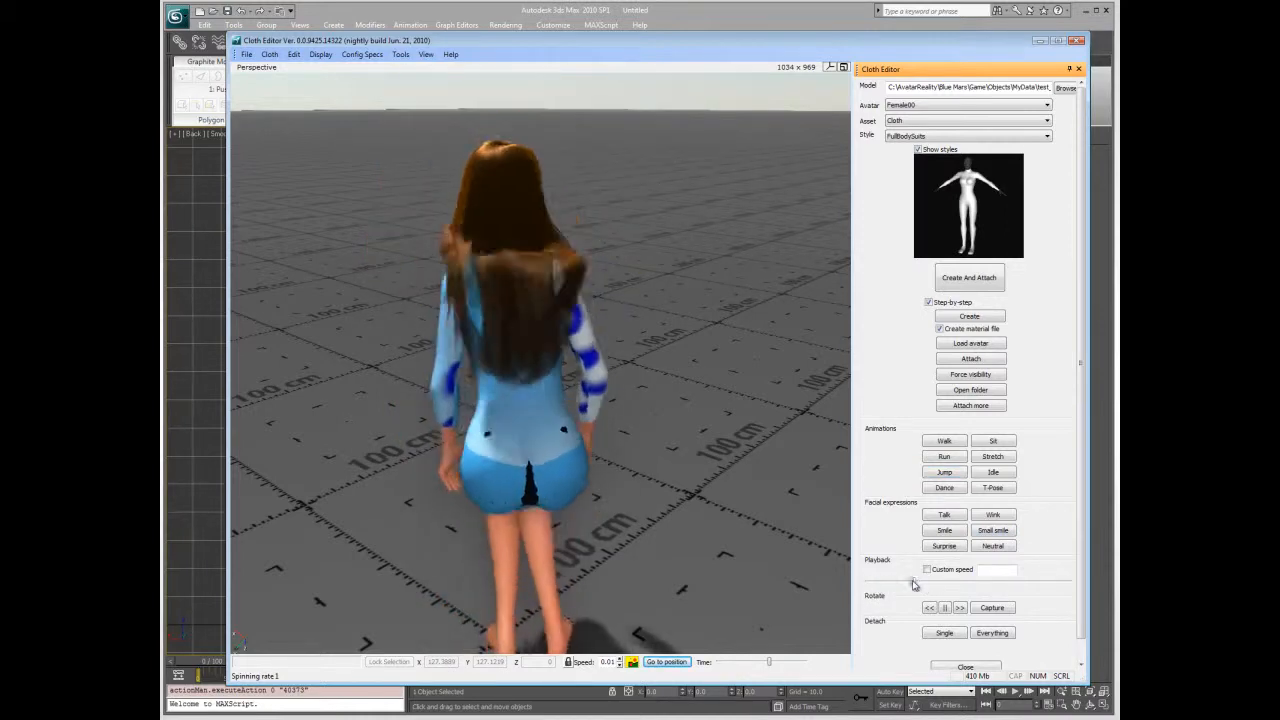